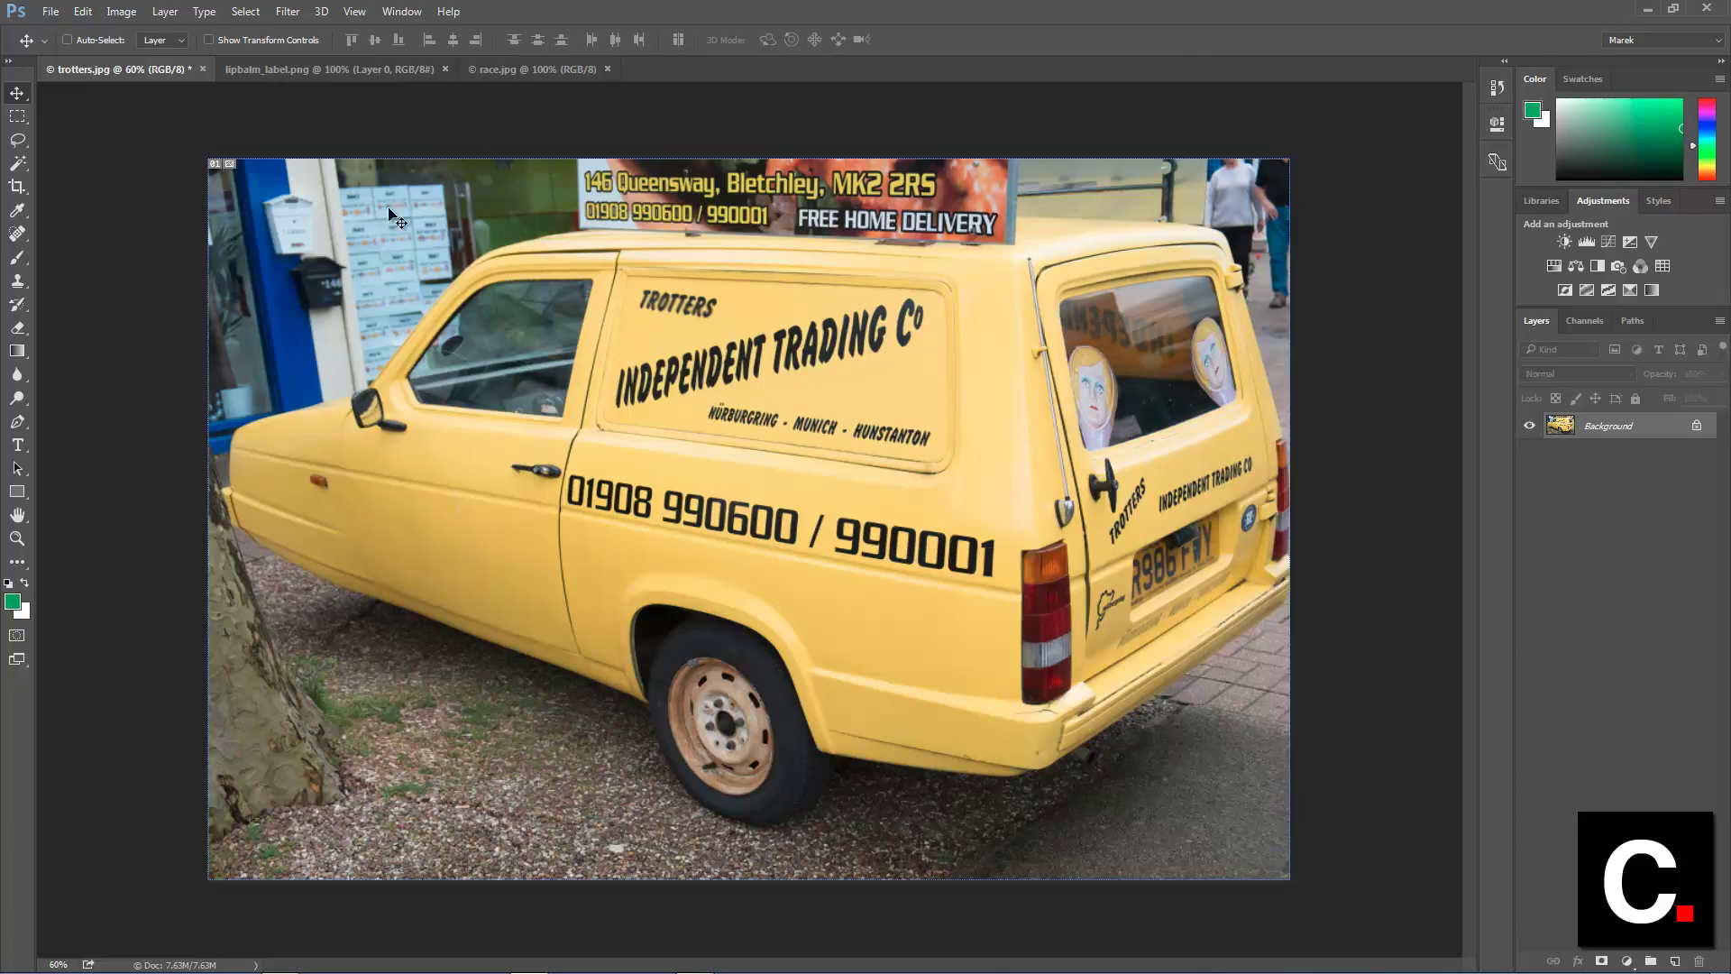
- Select the freehand Lasso Tool from the toolbar and close its variants flyout
{"action": "left_click", "coordinate": [22, 144]}
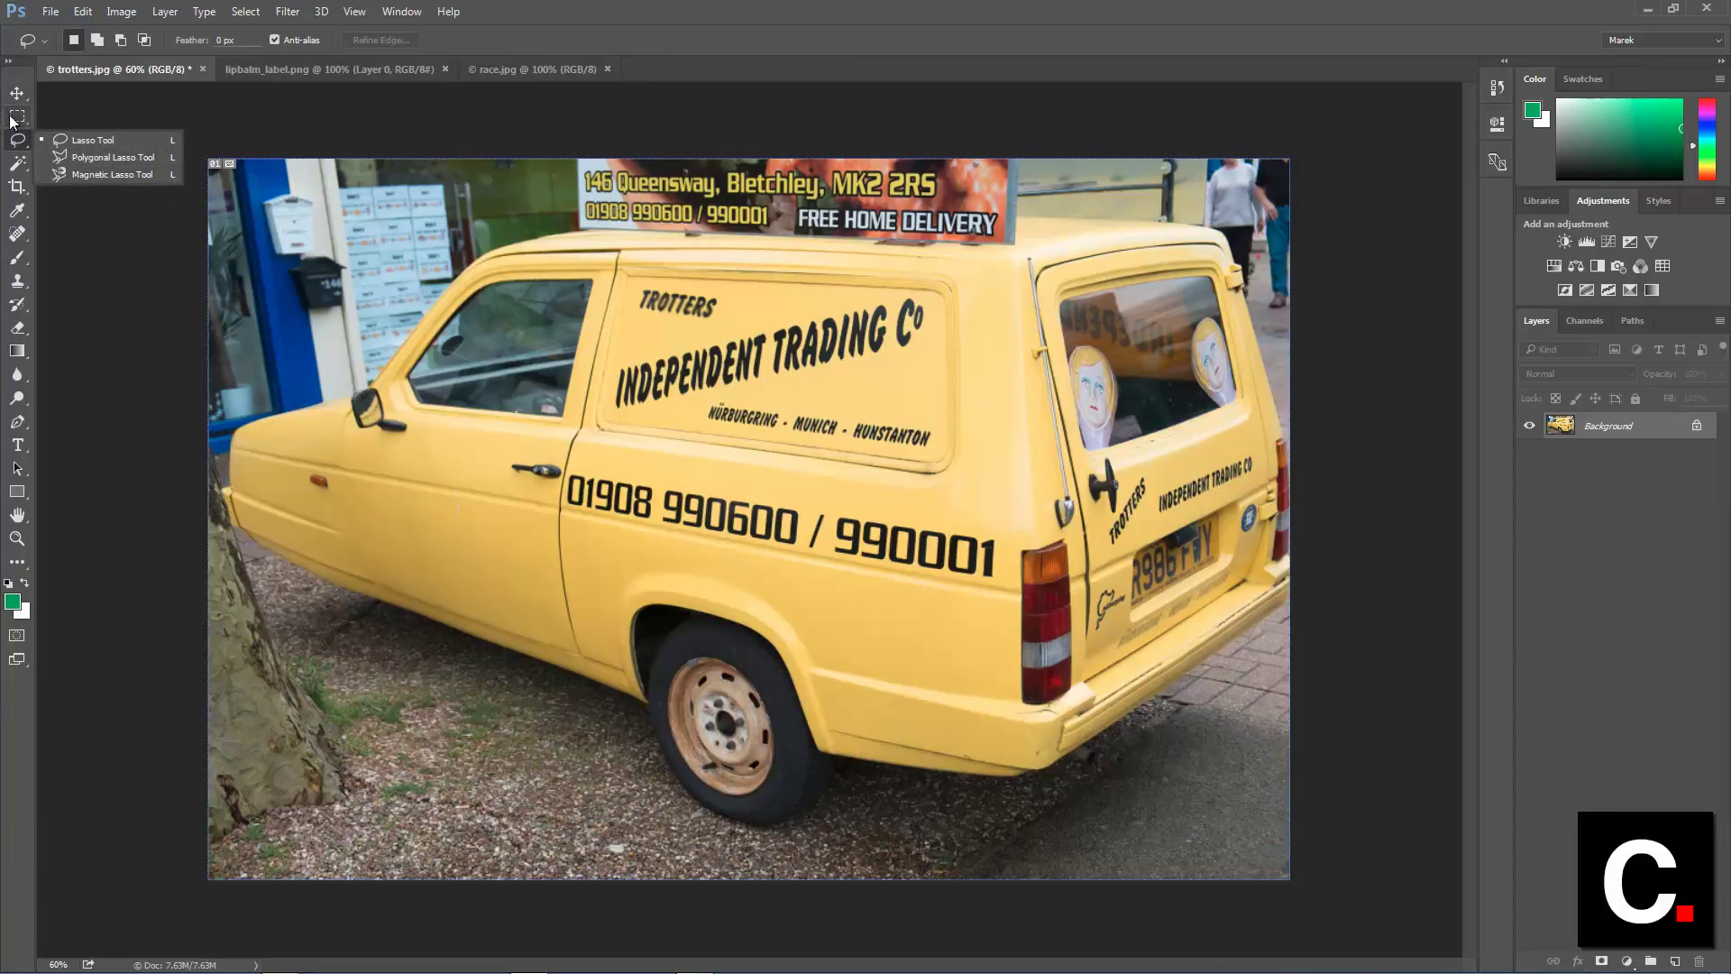
{"action": "left_click", "coordinate": [646, 40]}
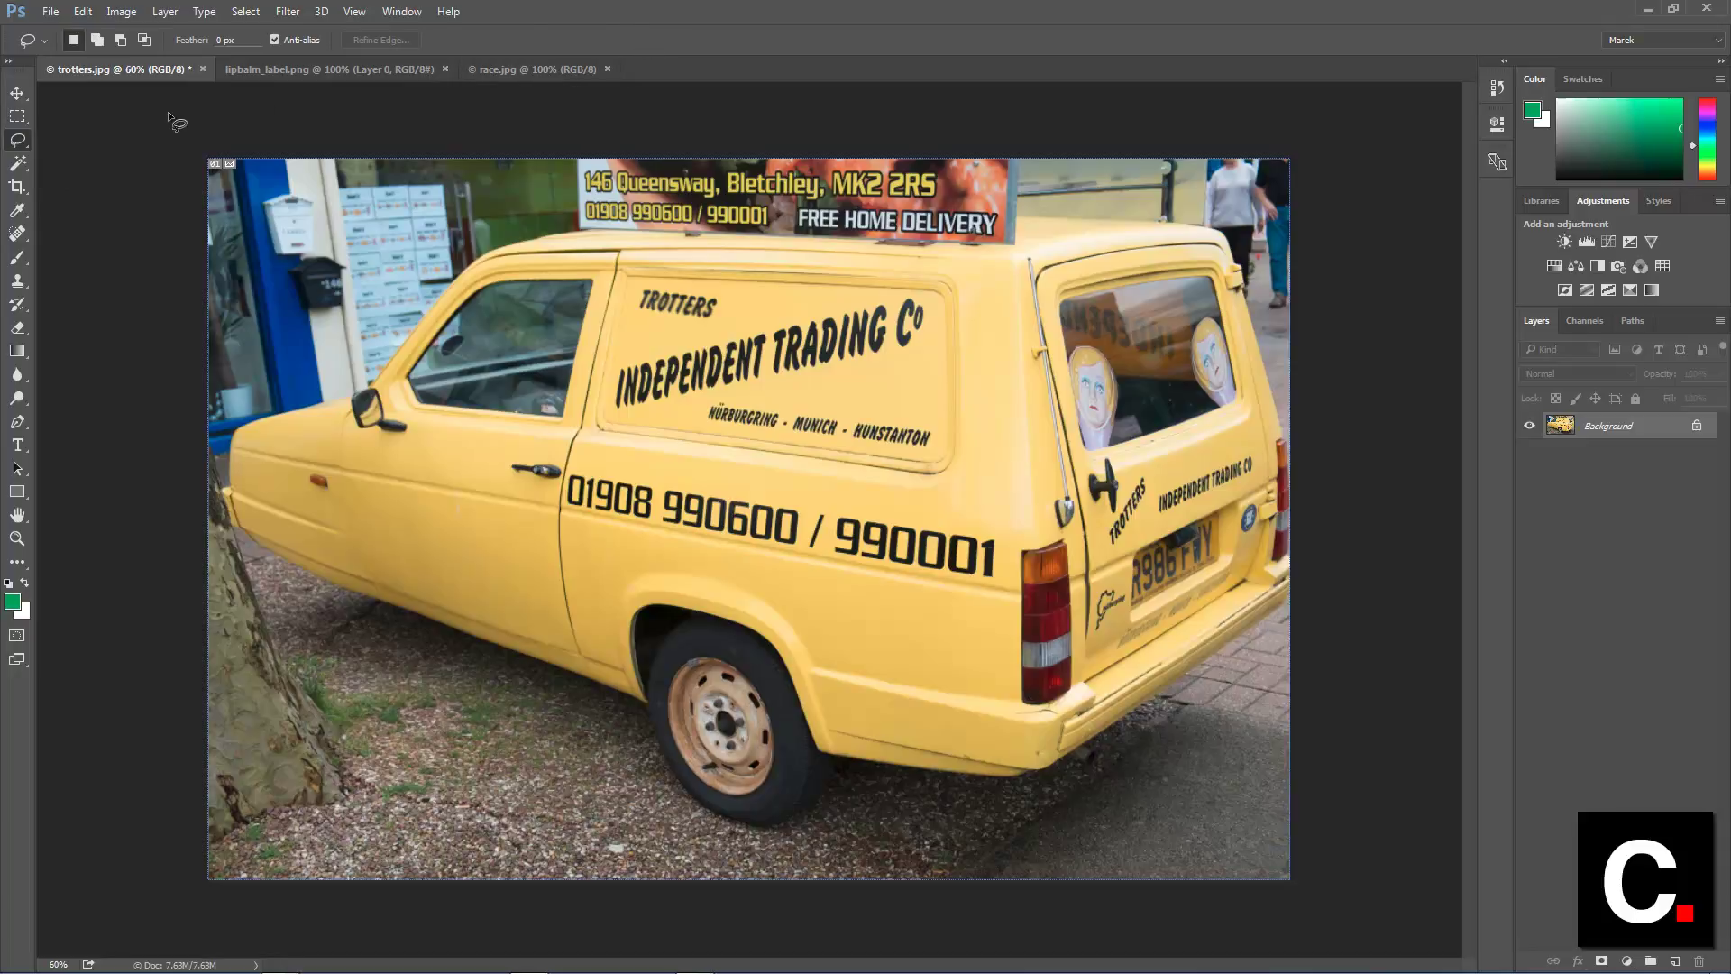
{"action": "left_click", "coordinate": [354, 12]}
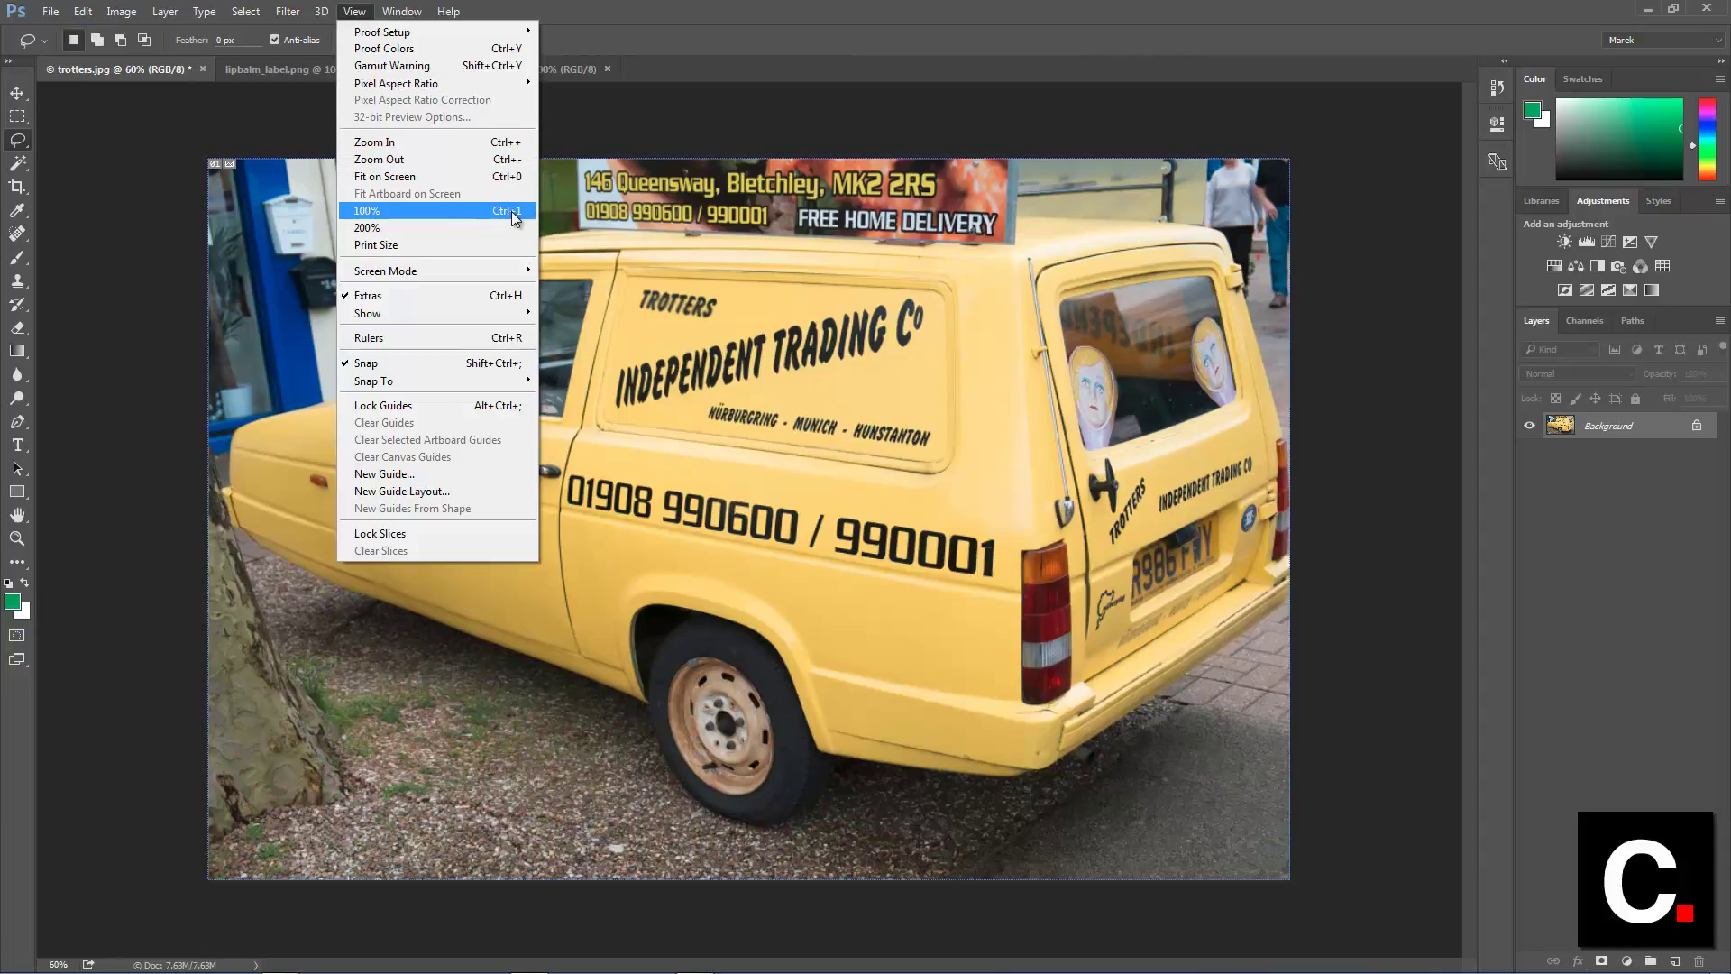
- Open Edit > Keyboard Shortcuts, glance at the Menus tab, and return to Keyboard Shortcuts
{"action": "left_click", "coordinate": [653, 39]}
{"action": "left_click", "coordinate": [83, 11]}
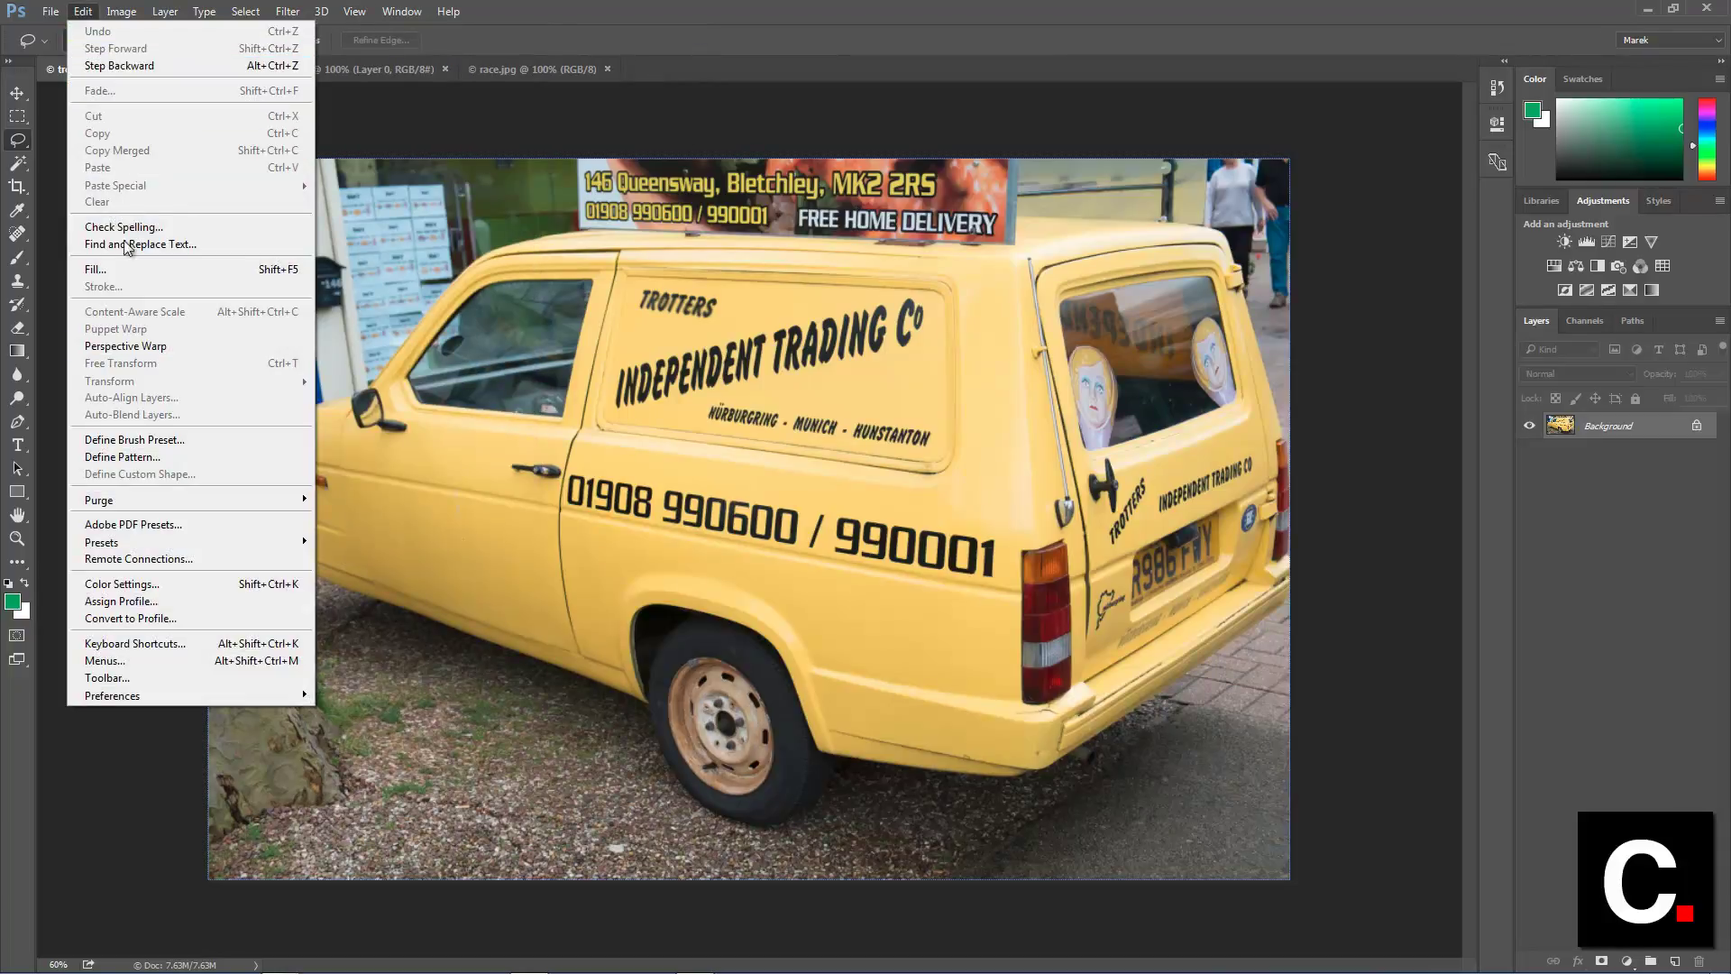
{"action": "left_click", "coordinate": [183, 646]}
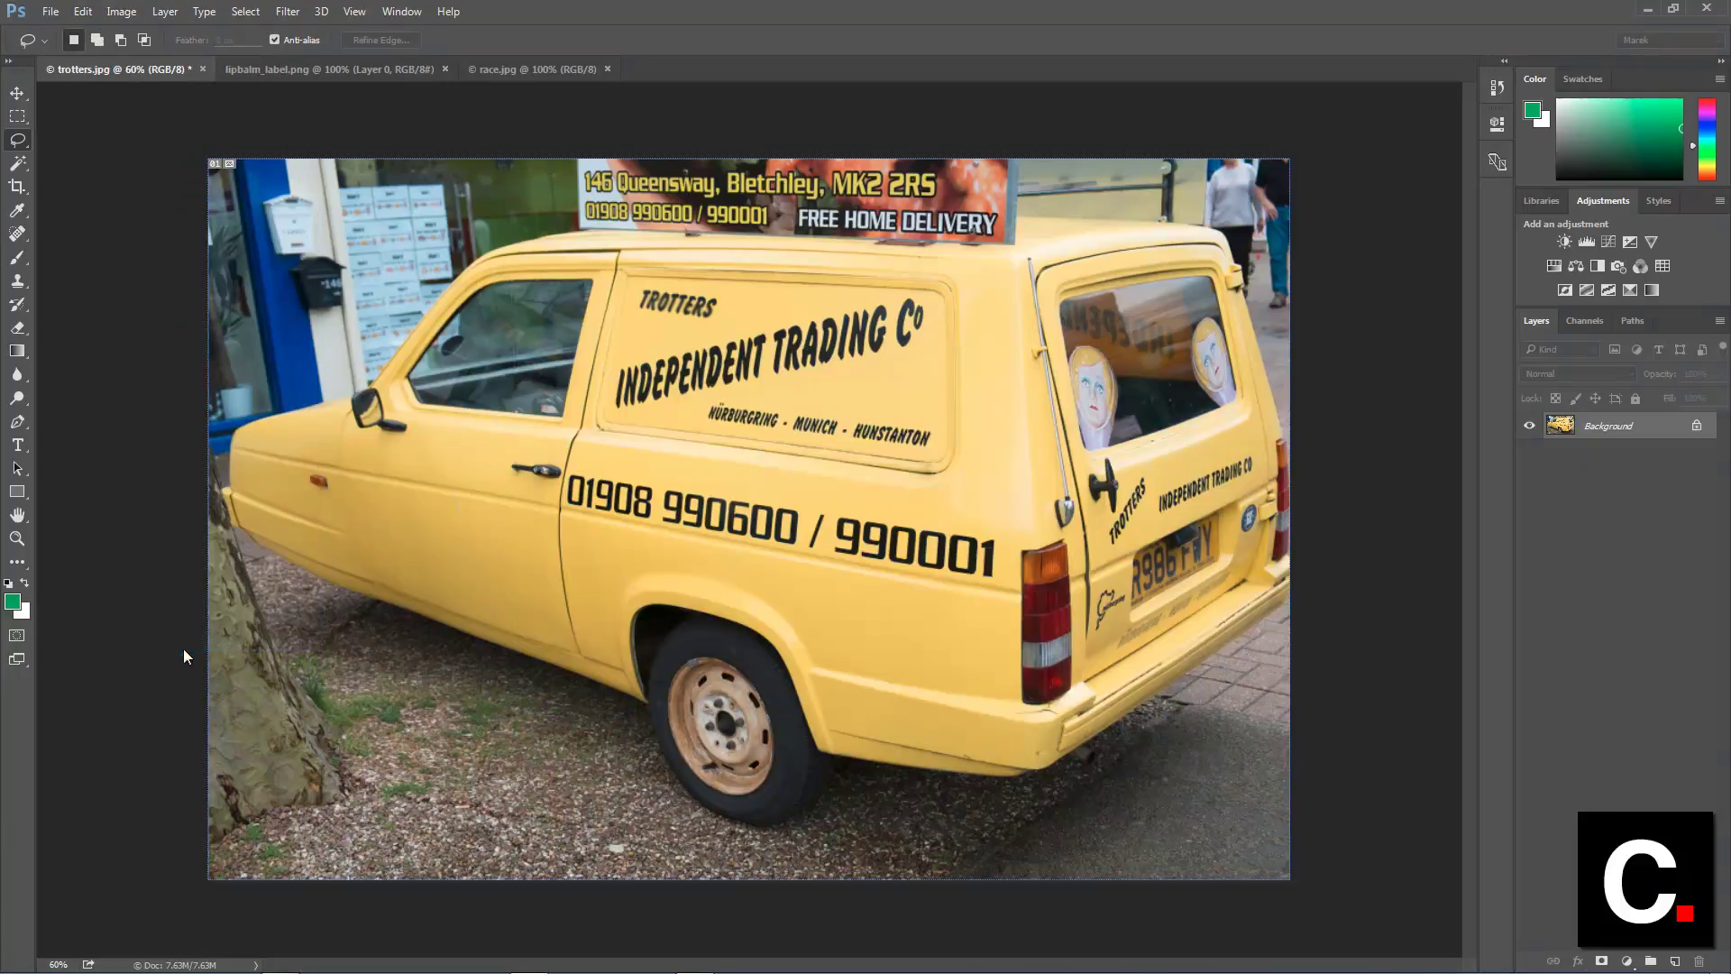
{"action": "left_click_drag", "start_coordinate": [842, 132], "coordinate": [860, 168]}
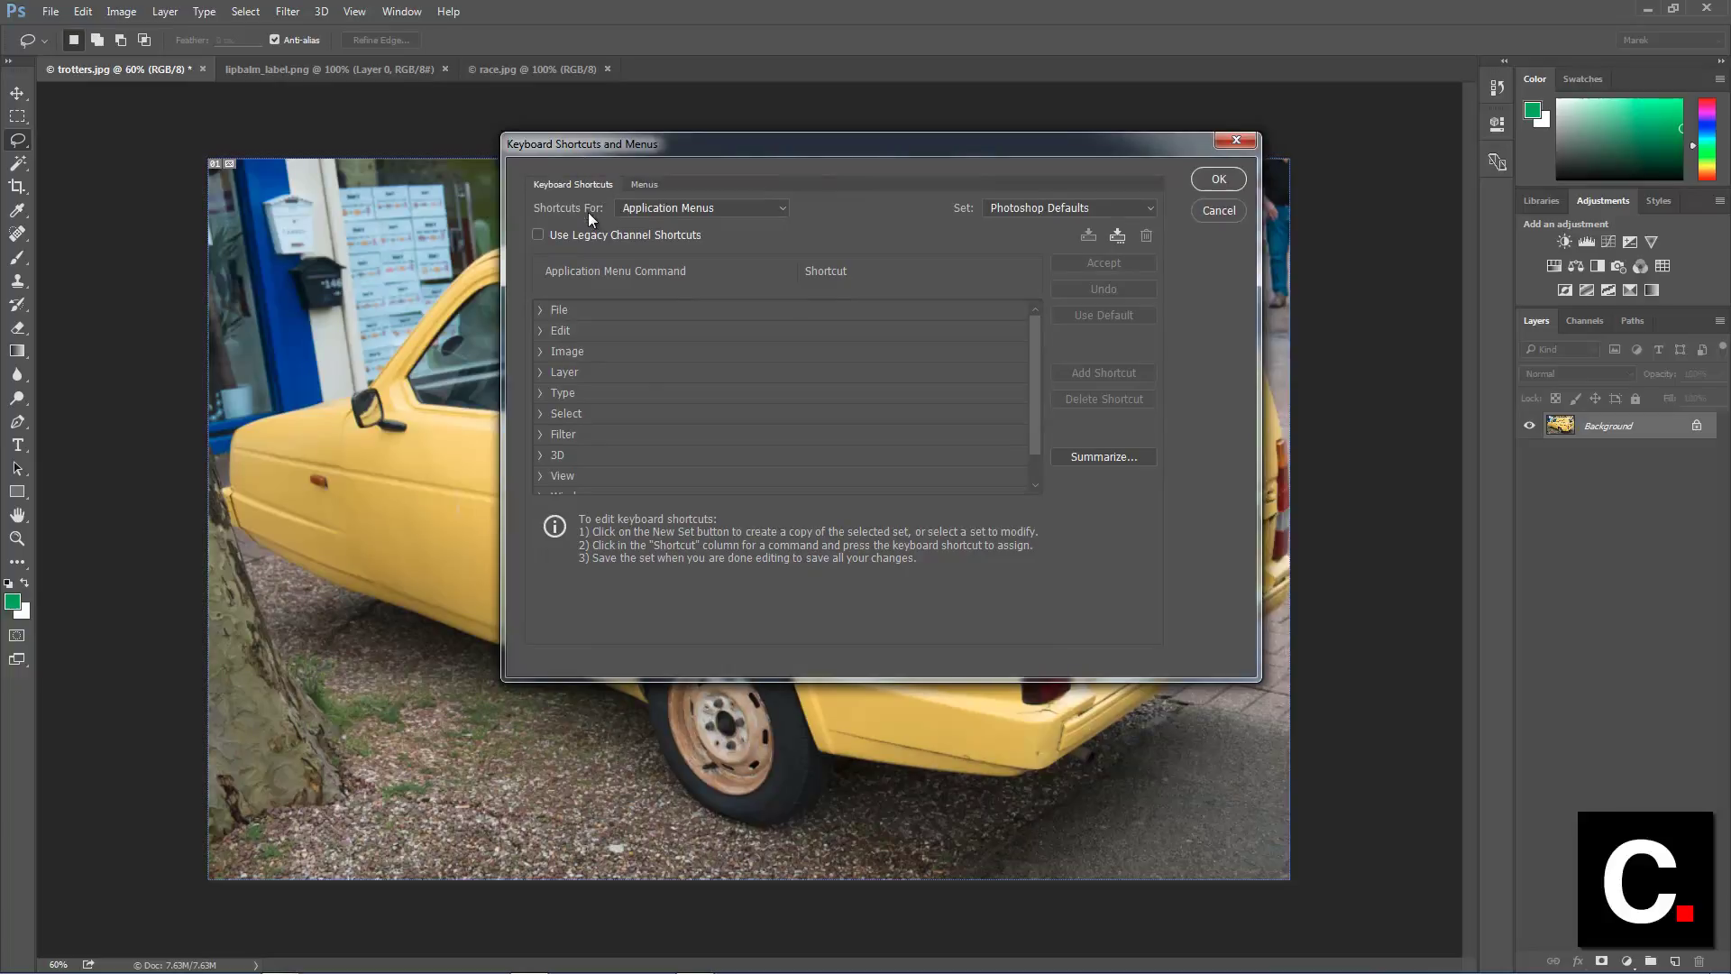
{"action": "left_click", "coordinate": [648, 183]}
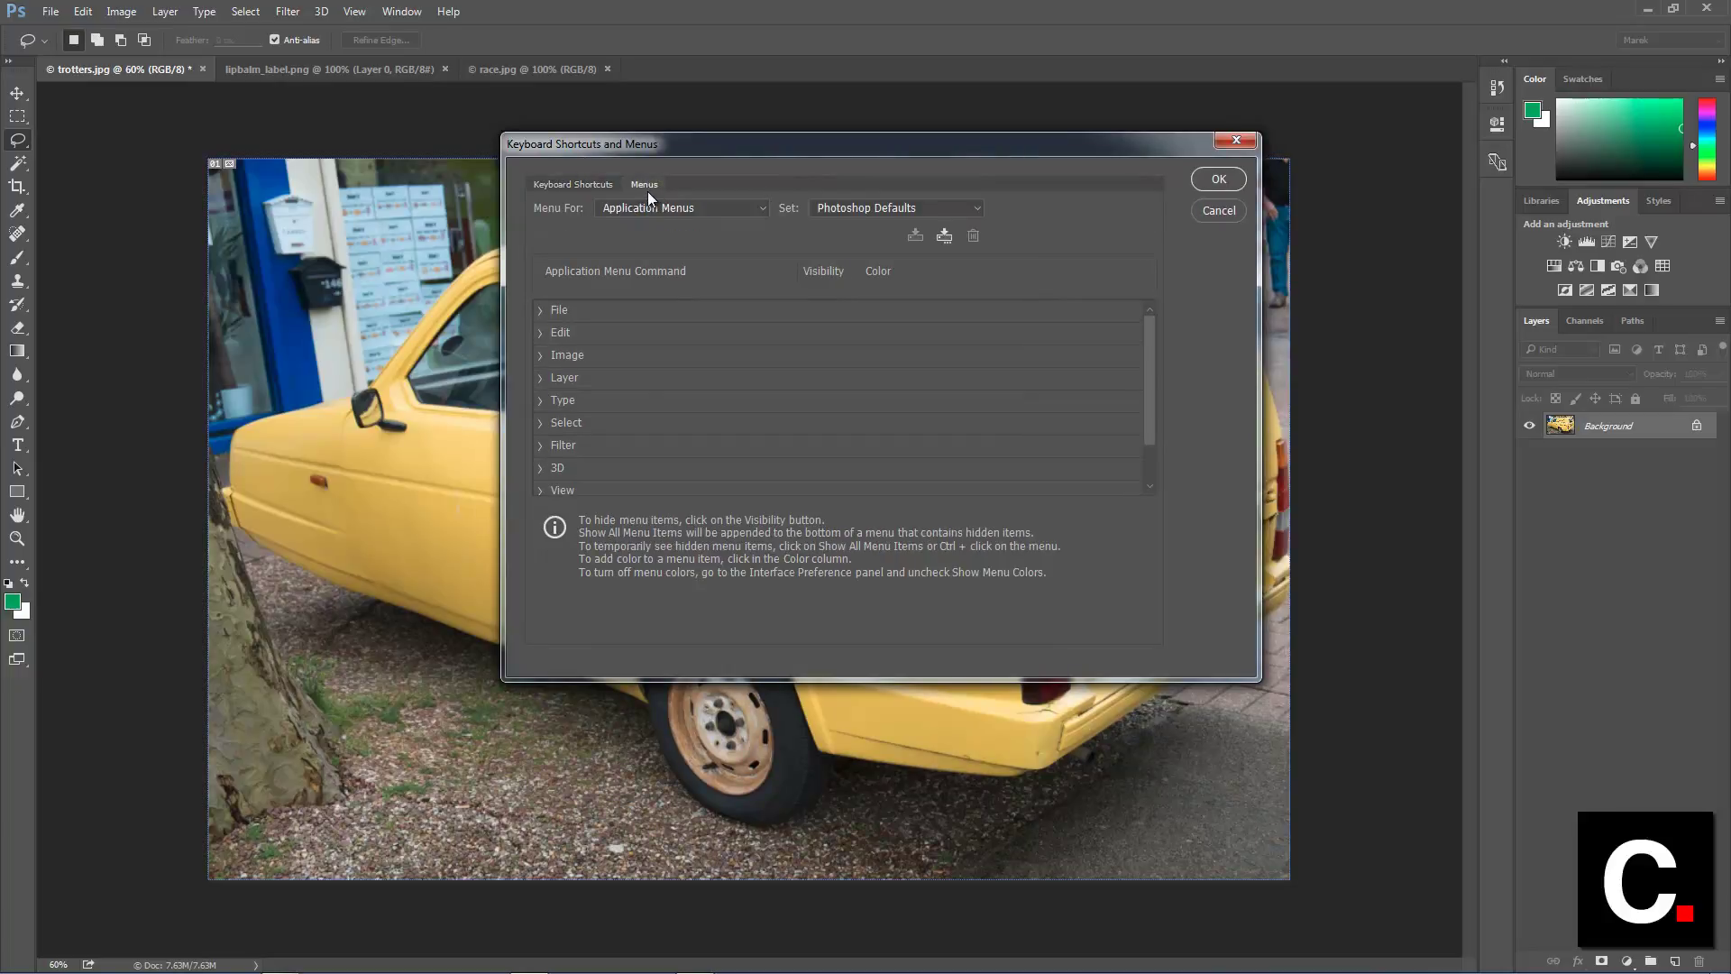
{"action": "left_click", "coordinate": [557, 182]}
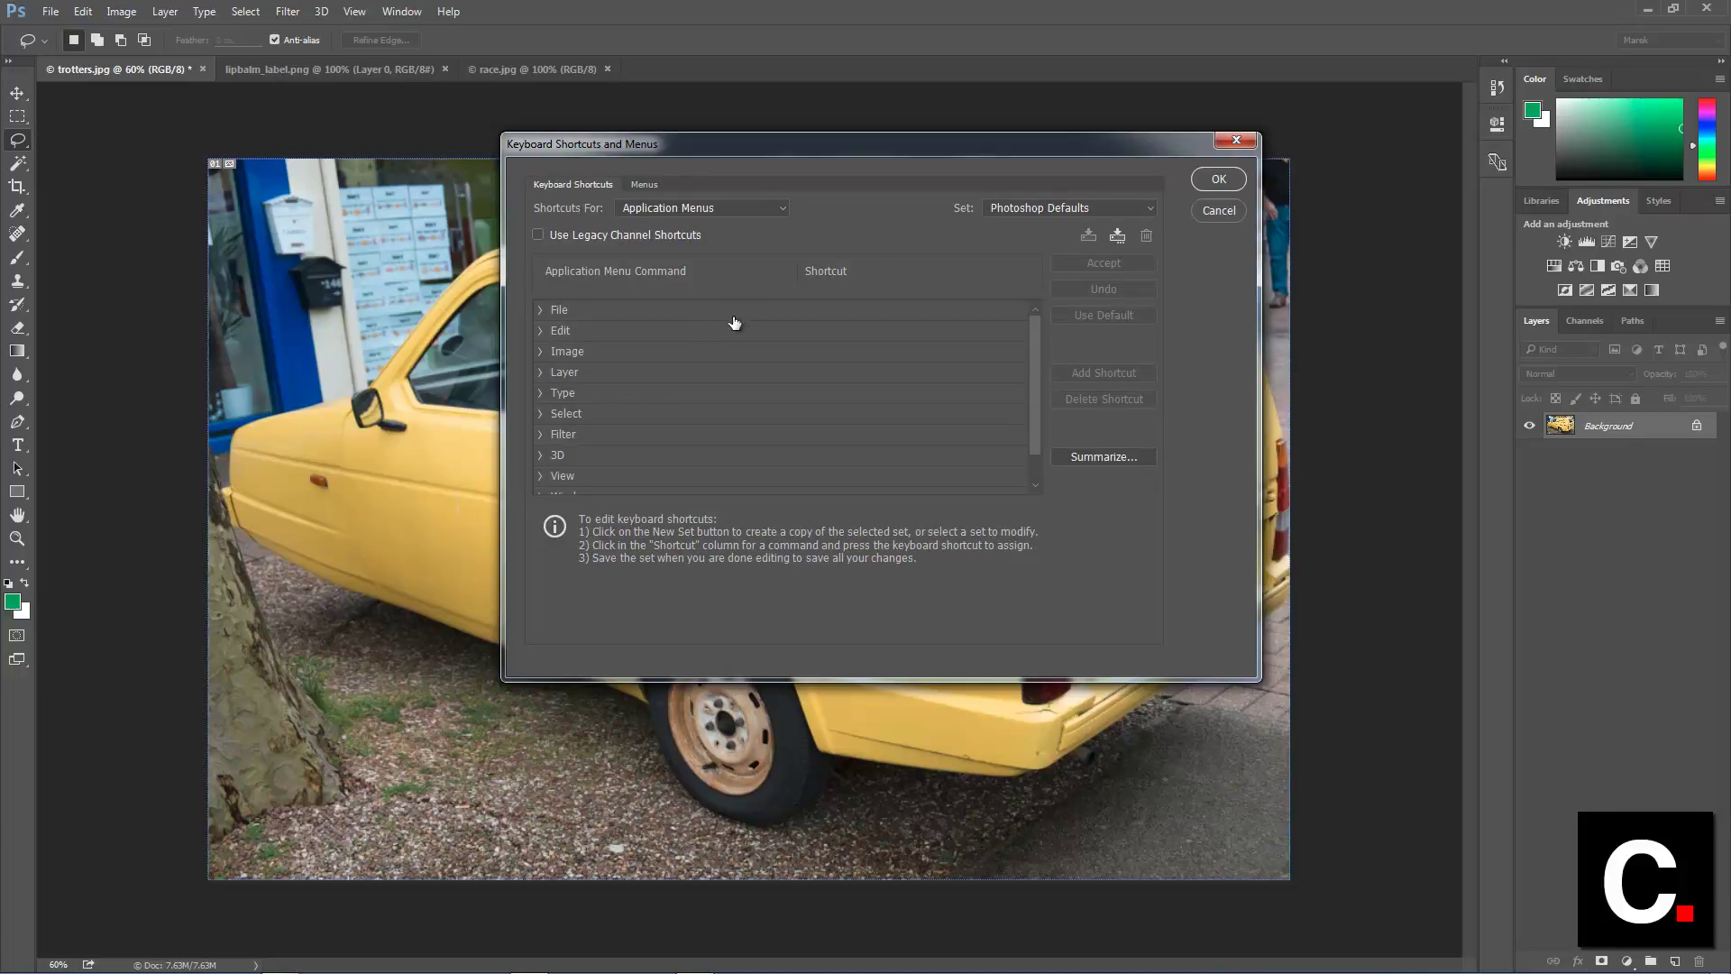
- Under File, delete Export As's old shortcut and record Alt+Shift+Ctrl+W in its place
{"action": "left_click", "coordinate": [541, 310]}
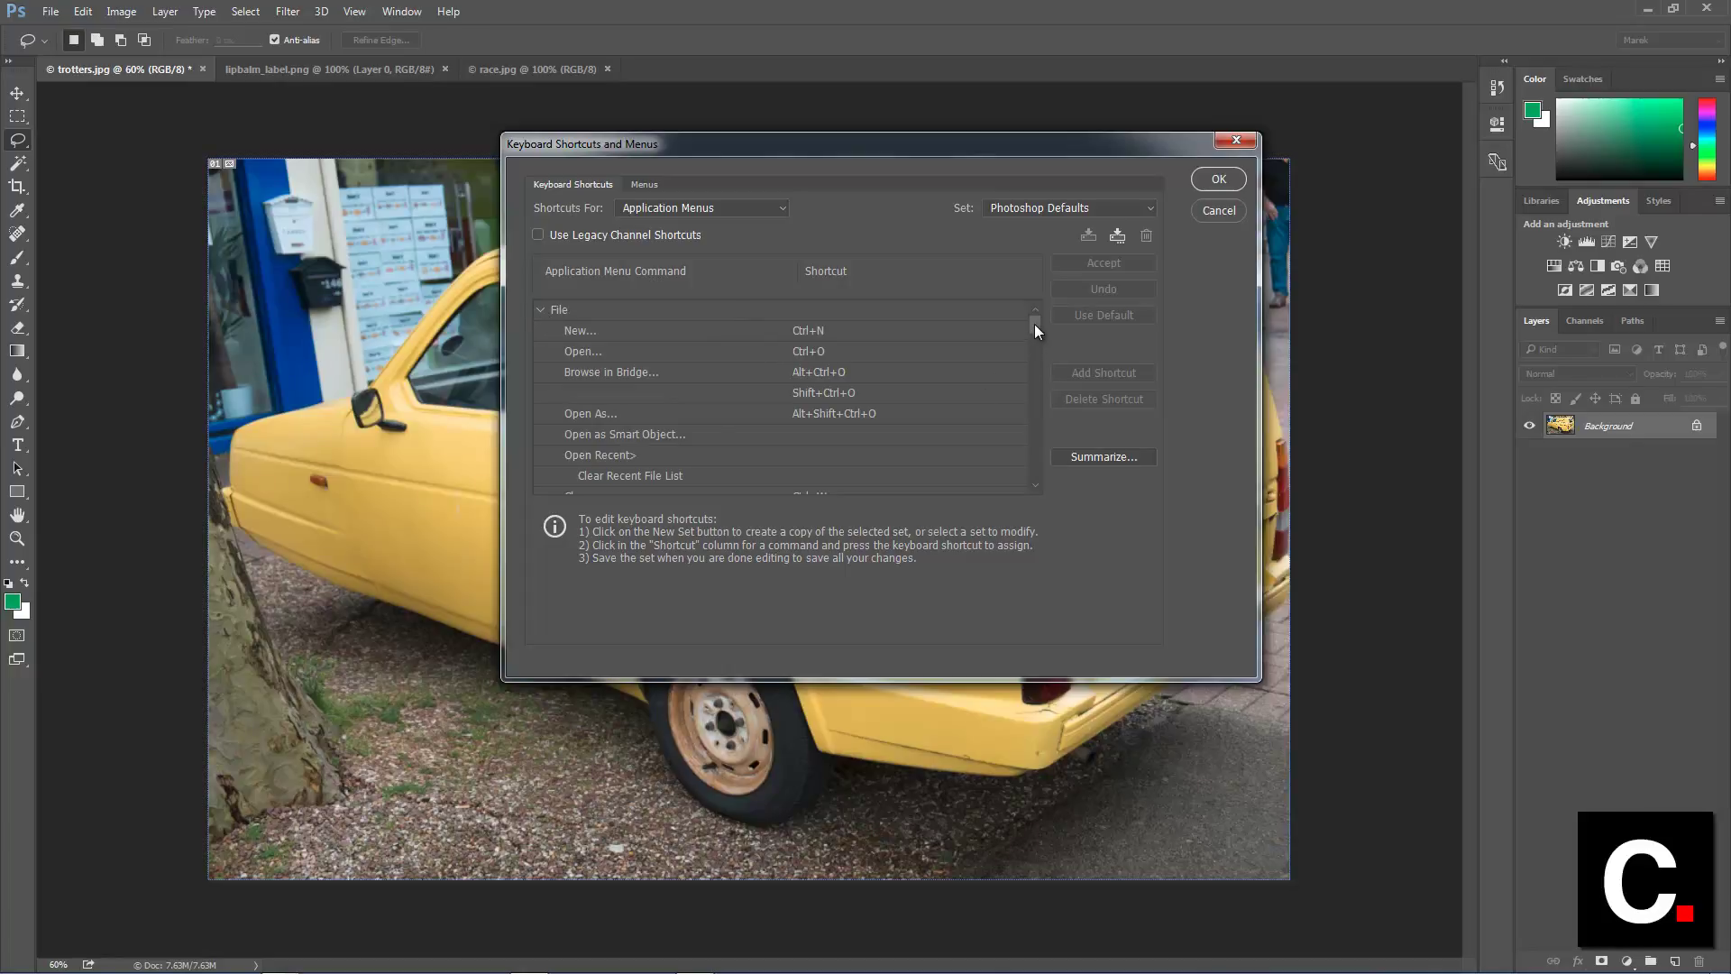
{"action": "left_click_drag", "start_coordinate": [1036, 322], "coordinate": [1026, 360]}
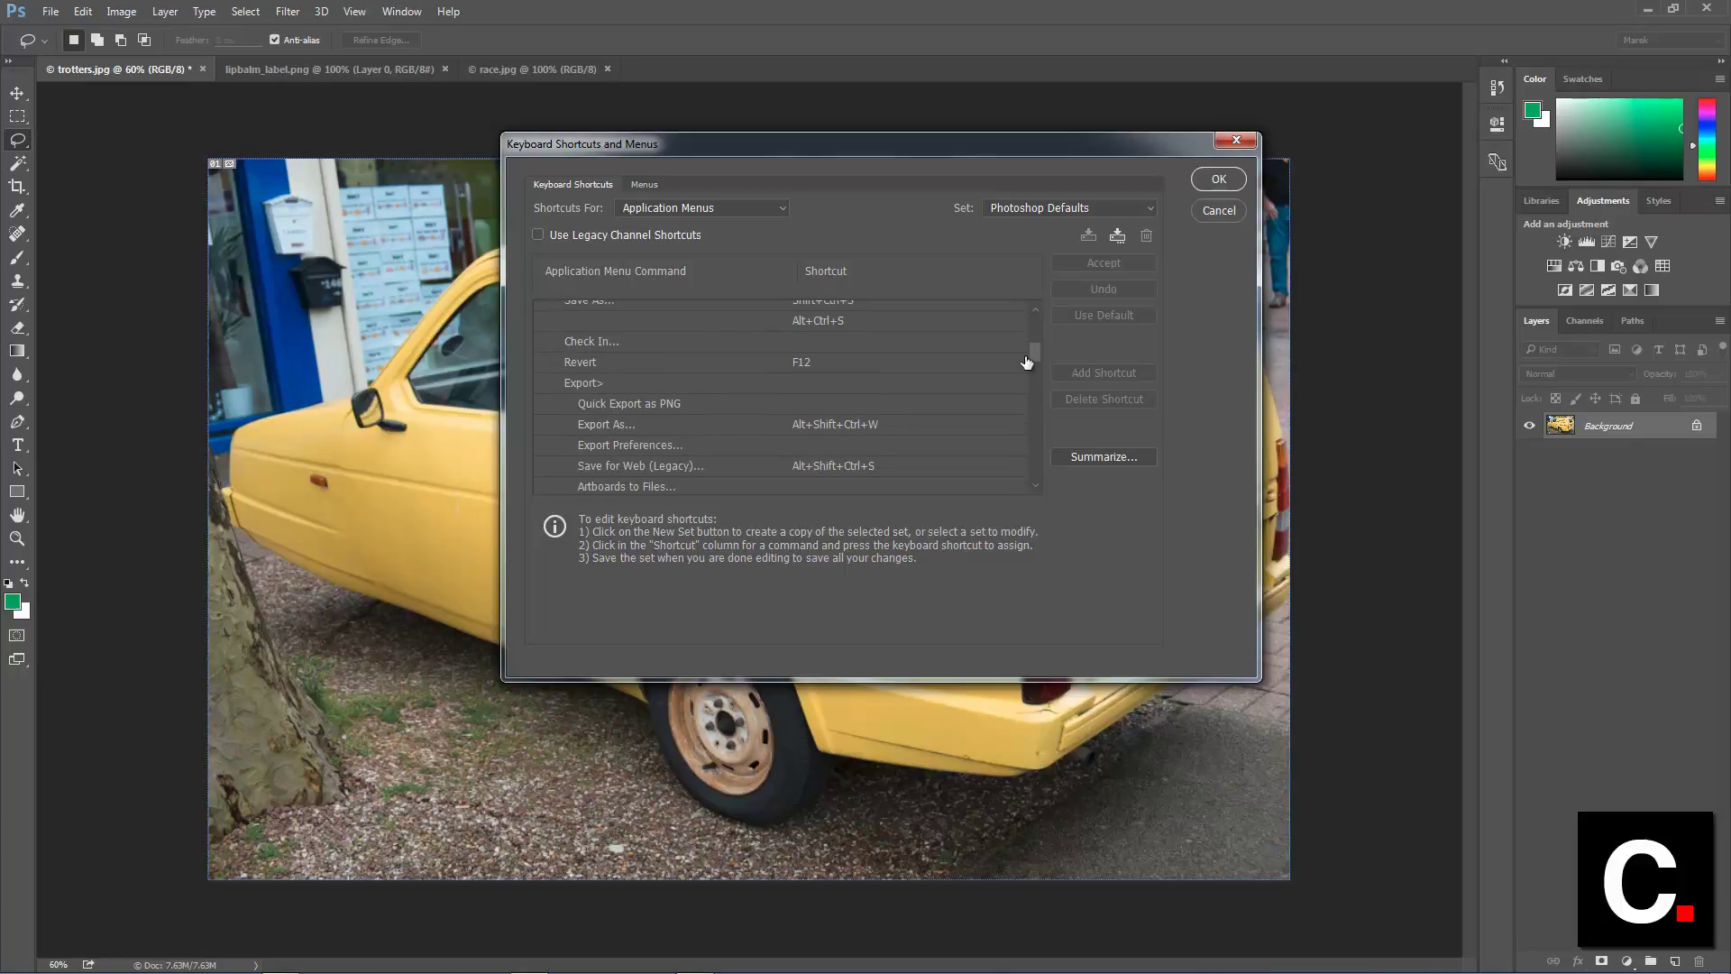
{"action": "left_click", "coordinate": [875, 427]}
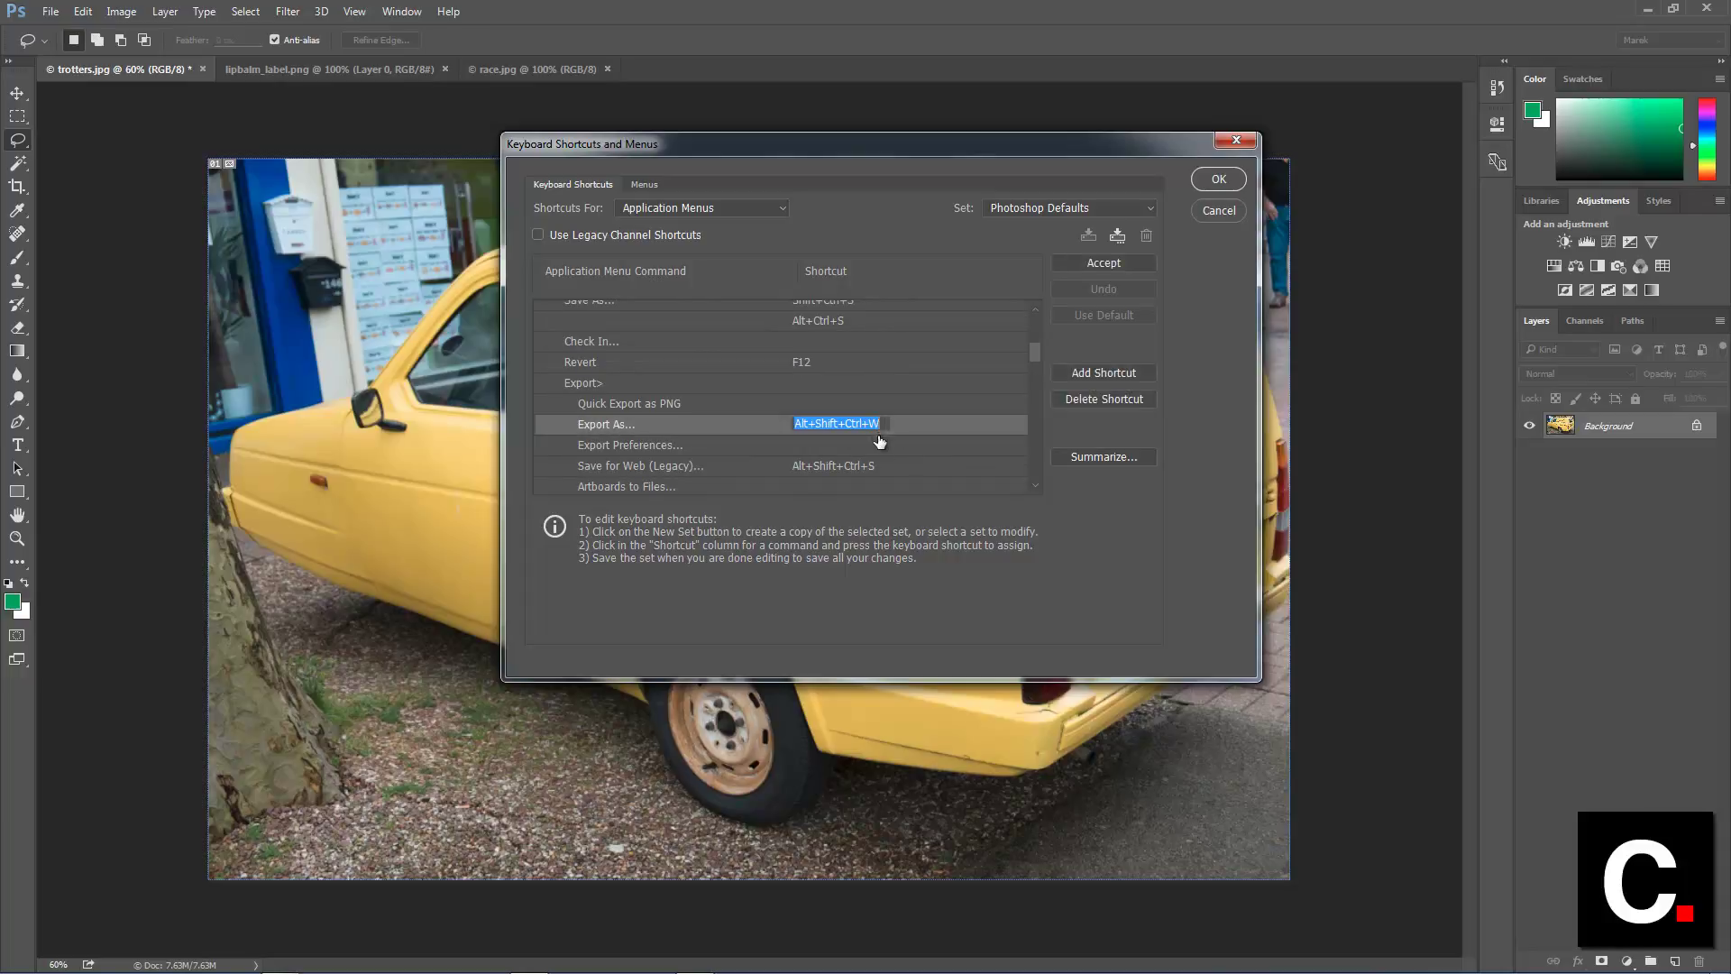
{"action": "left_click", "coordinate": [1119, 398]}
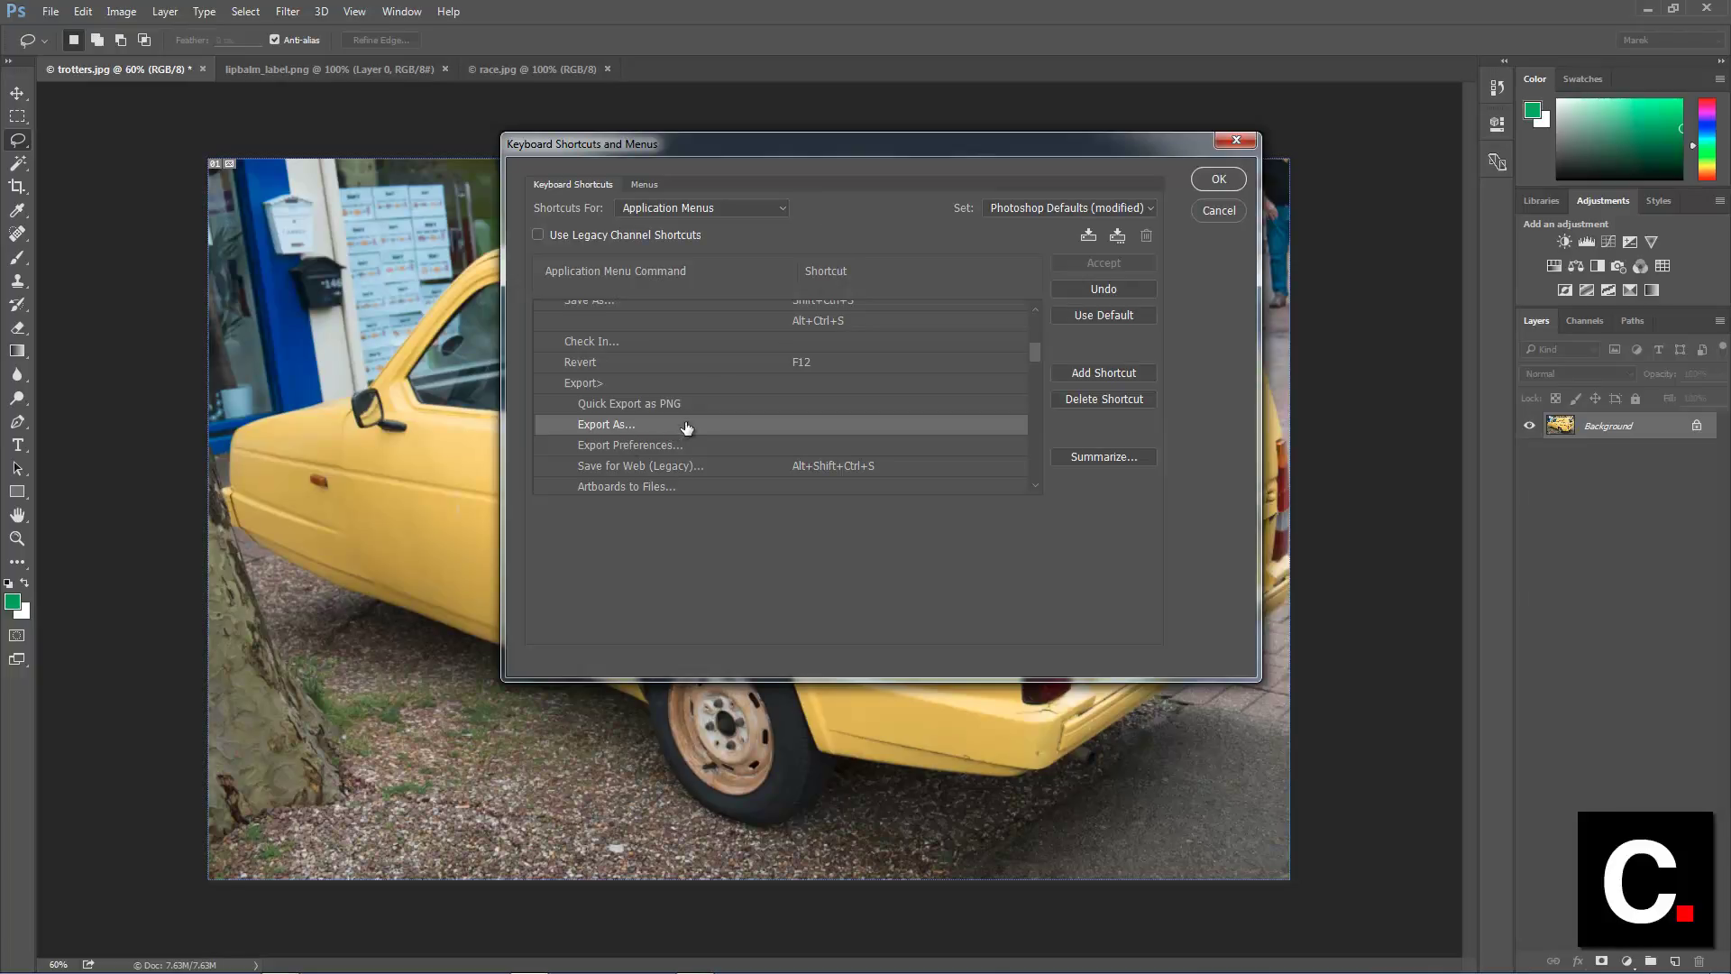
{"action": "left_click", "coordinate": [829, 431]}
{"action": "key", "text": "alt"}
{"action": "key", "text": "ctrl+alt+shift+w"}
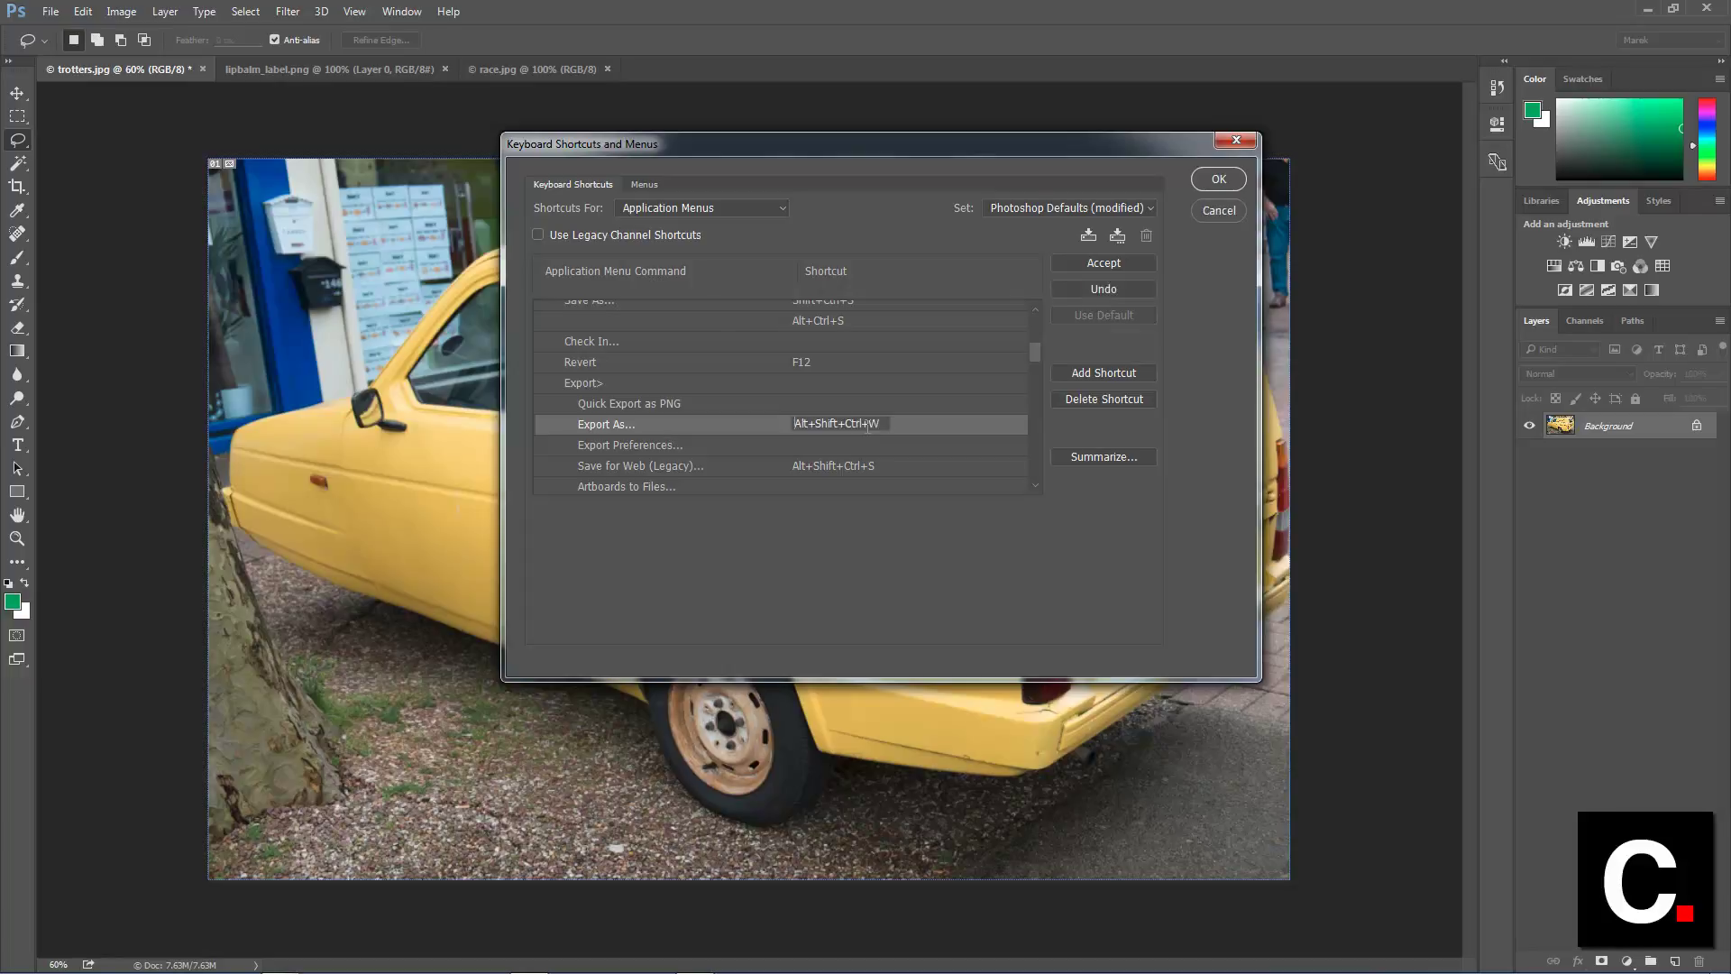
- Accept Alt+Shift+Ctrl+W for Export As, scroll the list back up, and dismiss the colour-scheme prompt
{"action": "left_click", "coordinate": [1105, 263]}
{"action": "left_click_drag", "start_coordinate": [1035, 353], "coordinate": [1031, 392]}
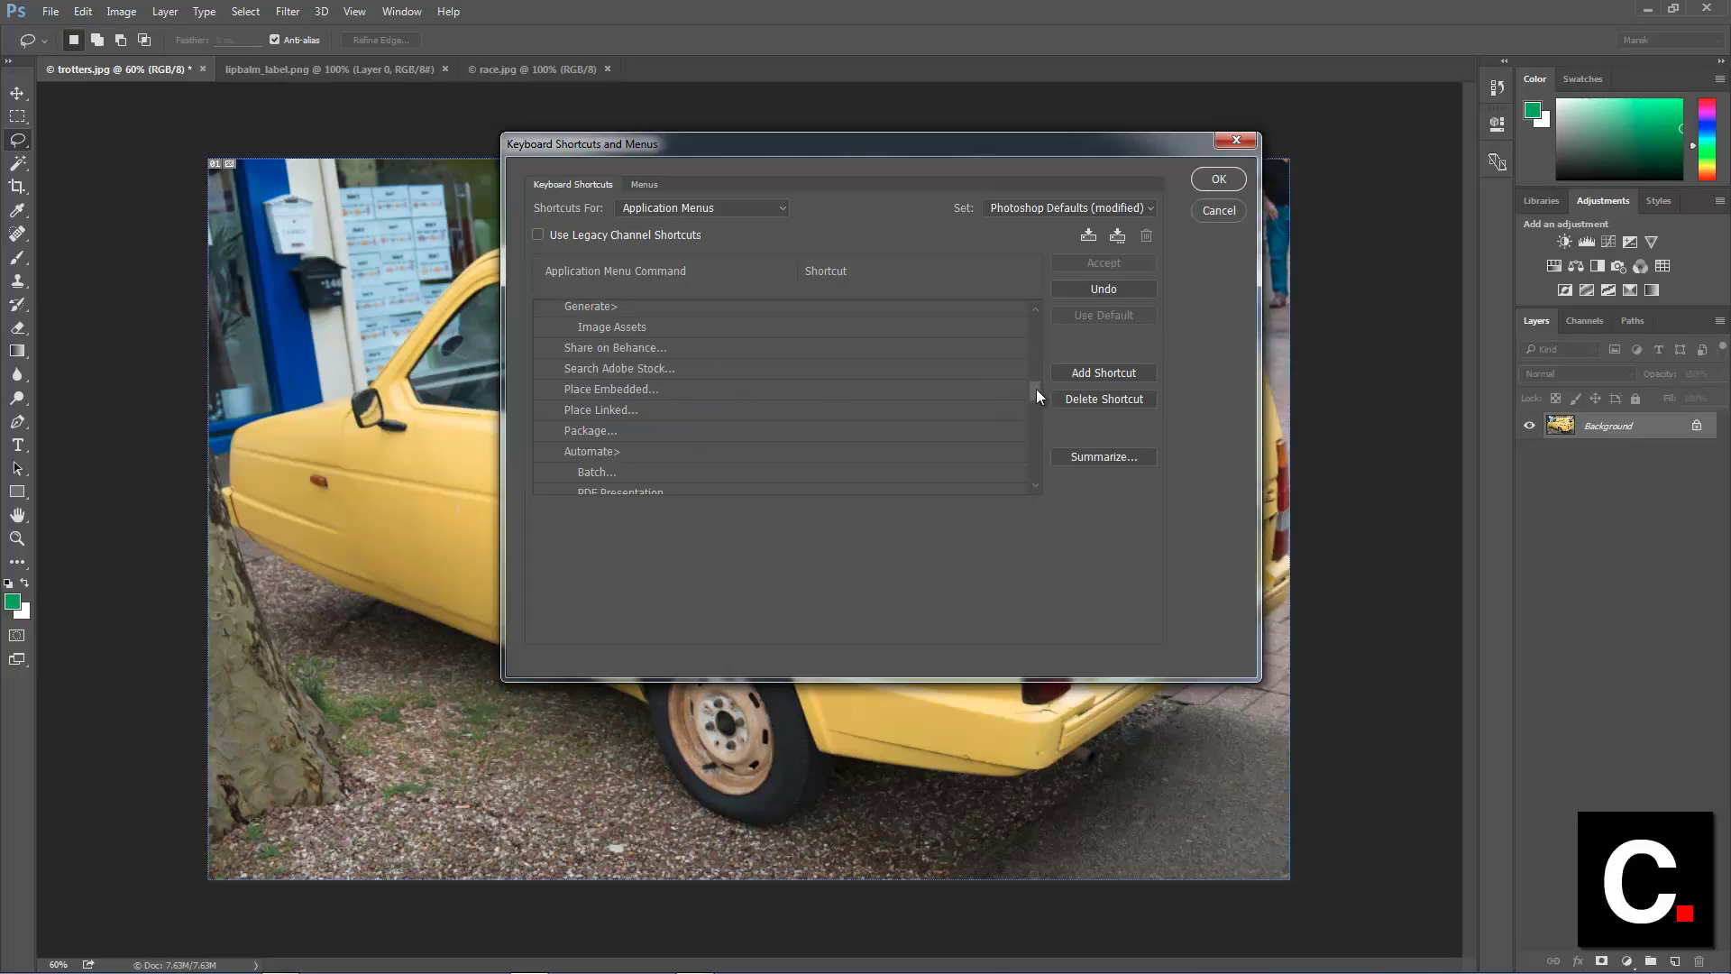
{"action": "left_click_drag", "start_coordinate": [1036, 388], "coordinate": [1040, 308]}
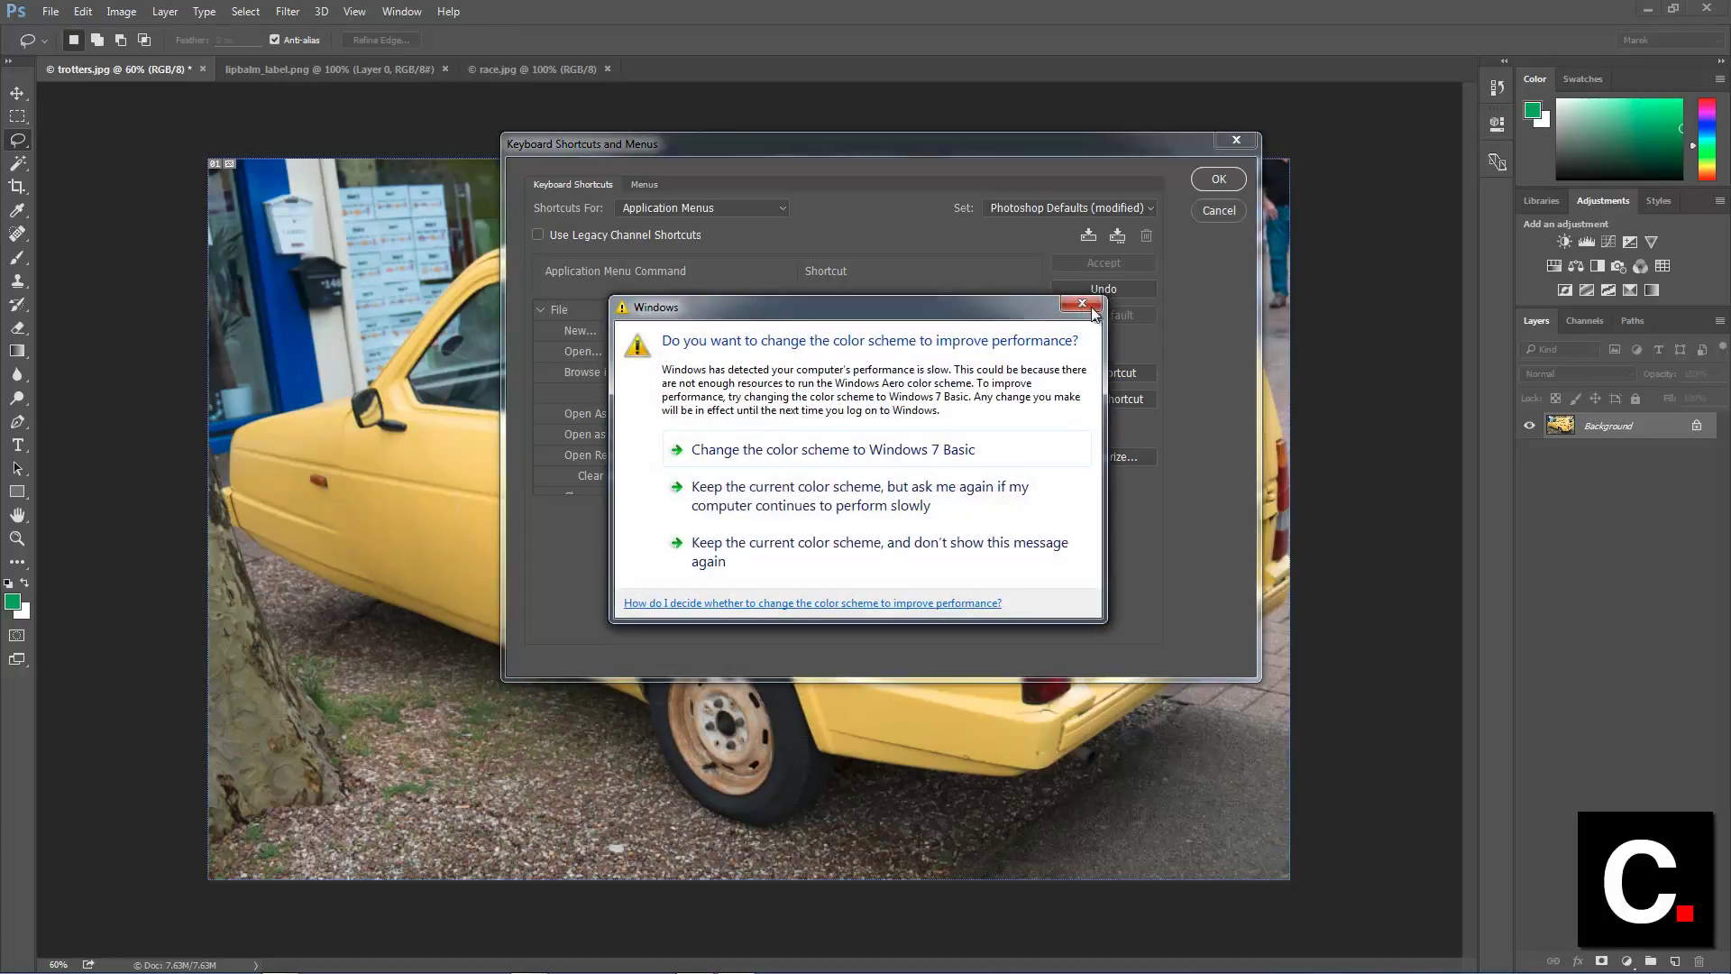
{"action": "key", "text": "Escape"}
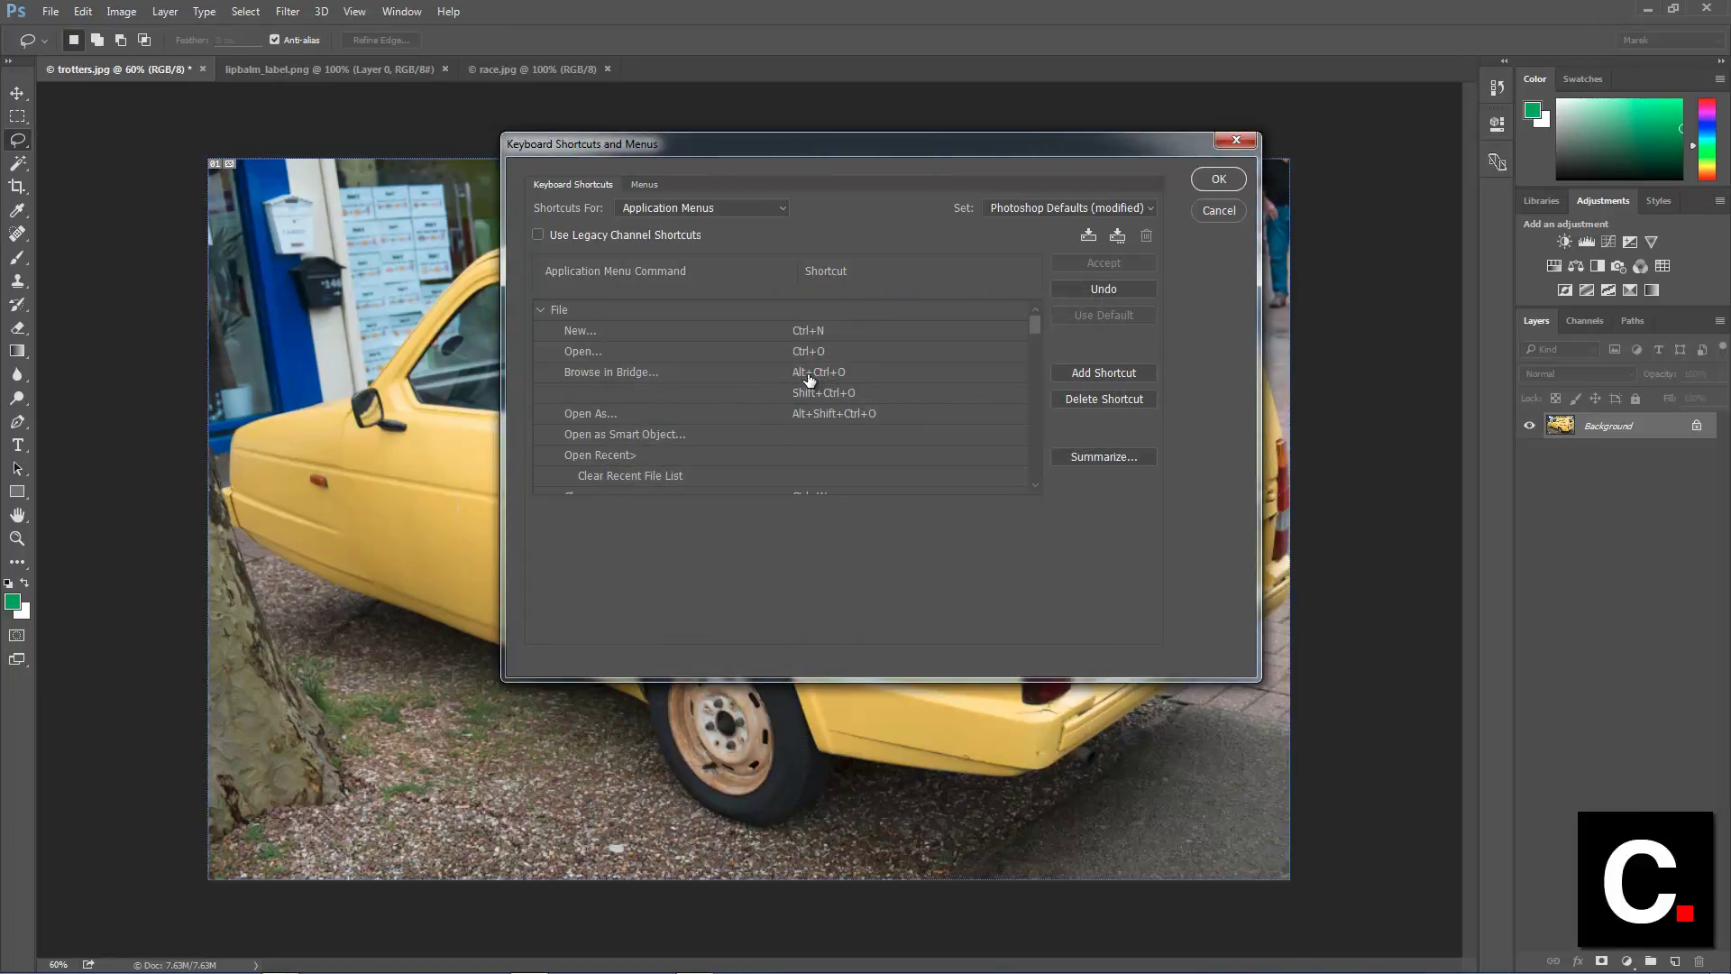
- Assign Alt+Ctrl+O to File > Place Embedded, accepting the conflict with Browse in Bridge
{"action": "left_click_drag", "start_coordinate": [1034, 333], "coordinate": [1036, 390]}
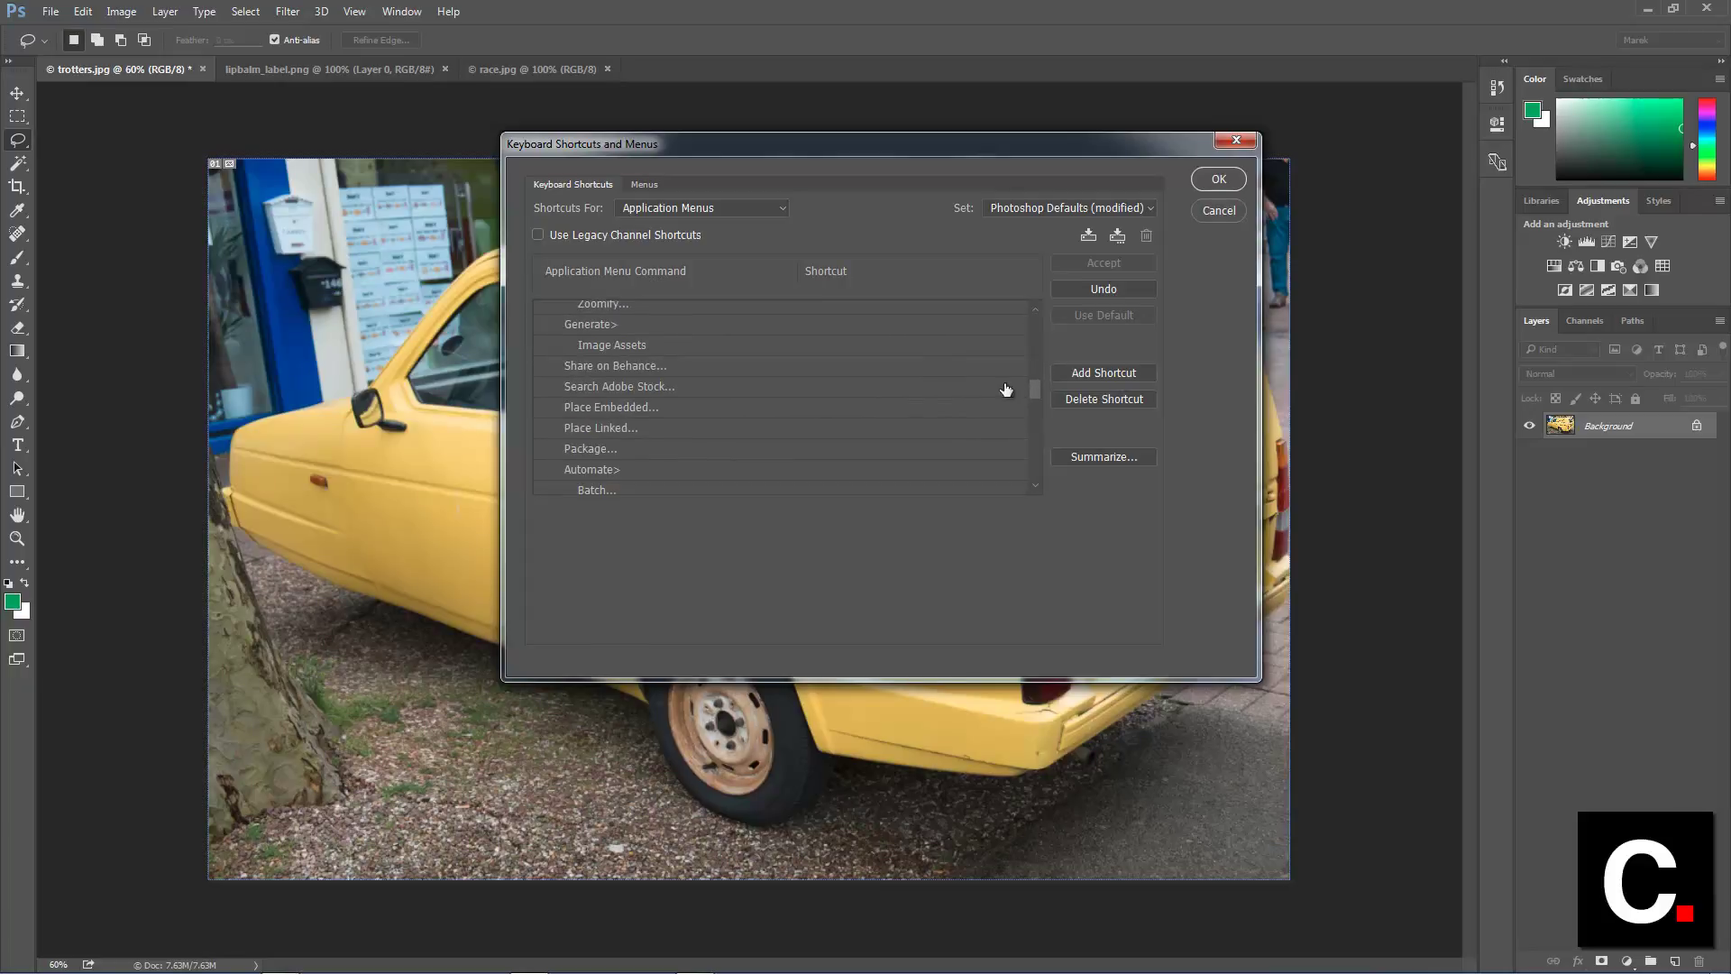
{"action": "left_click", "coordinate": [874, 407]}
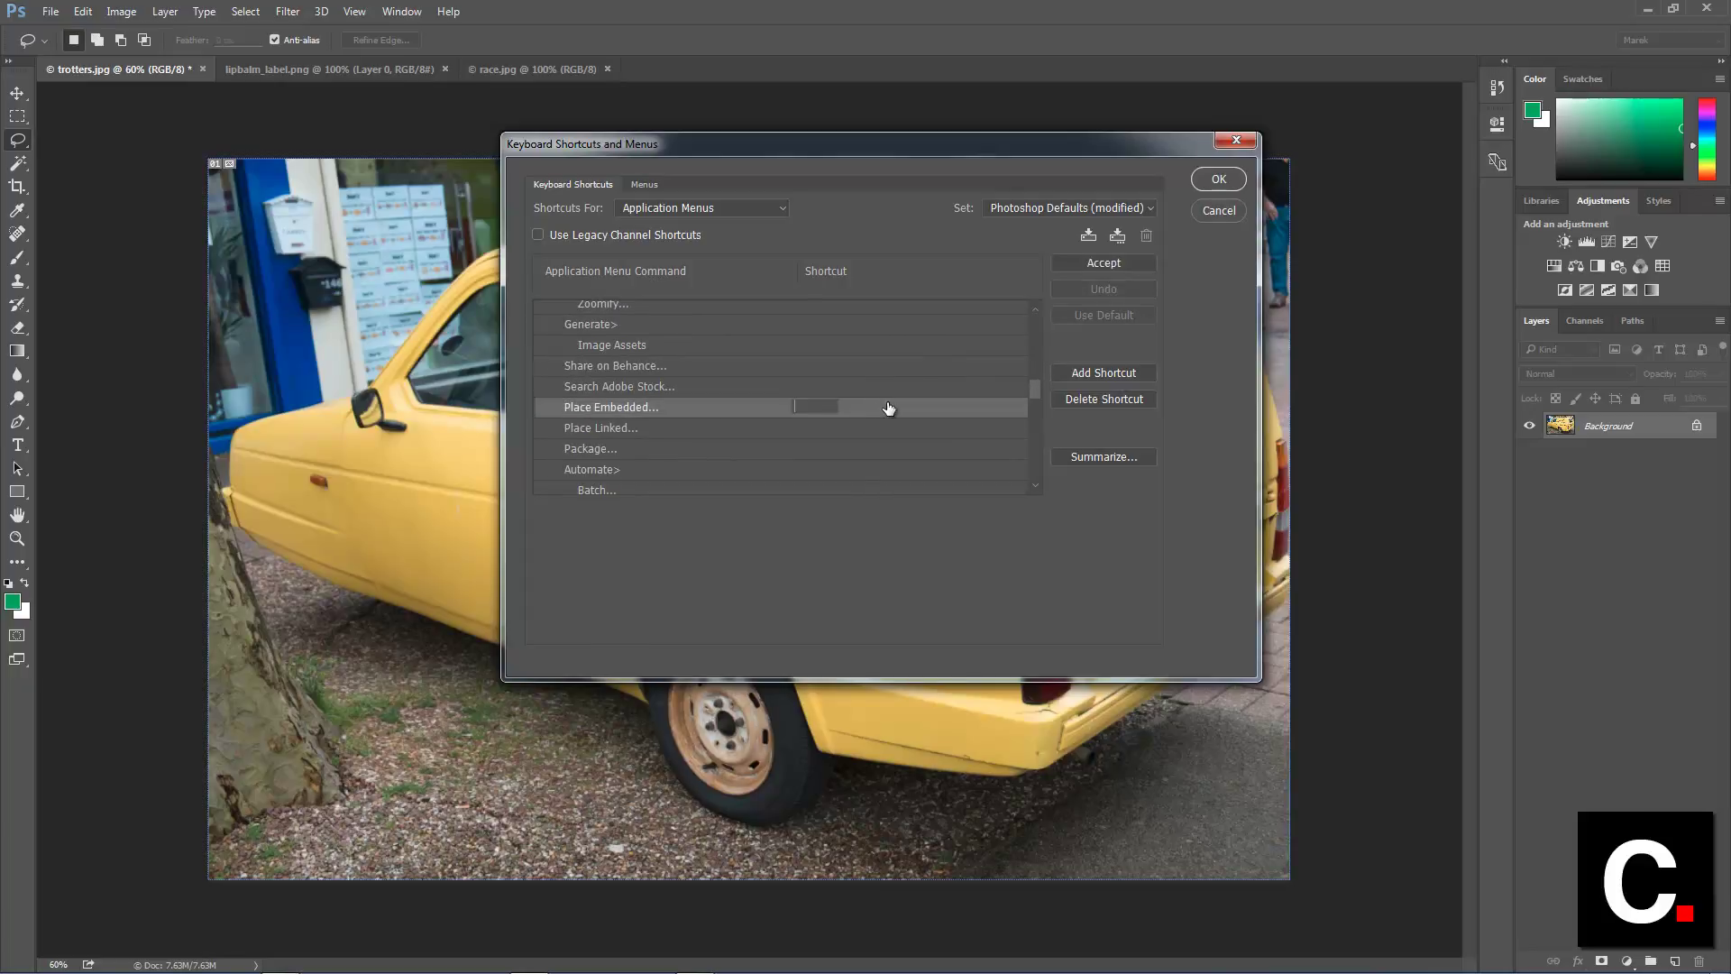
{"action": "key", "text": "alt"}
{"action": "key", "text": "ctrl+alt+o"}
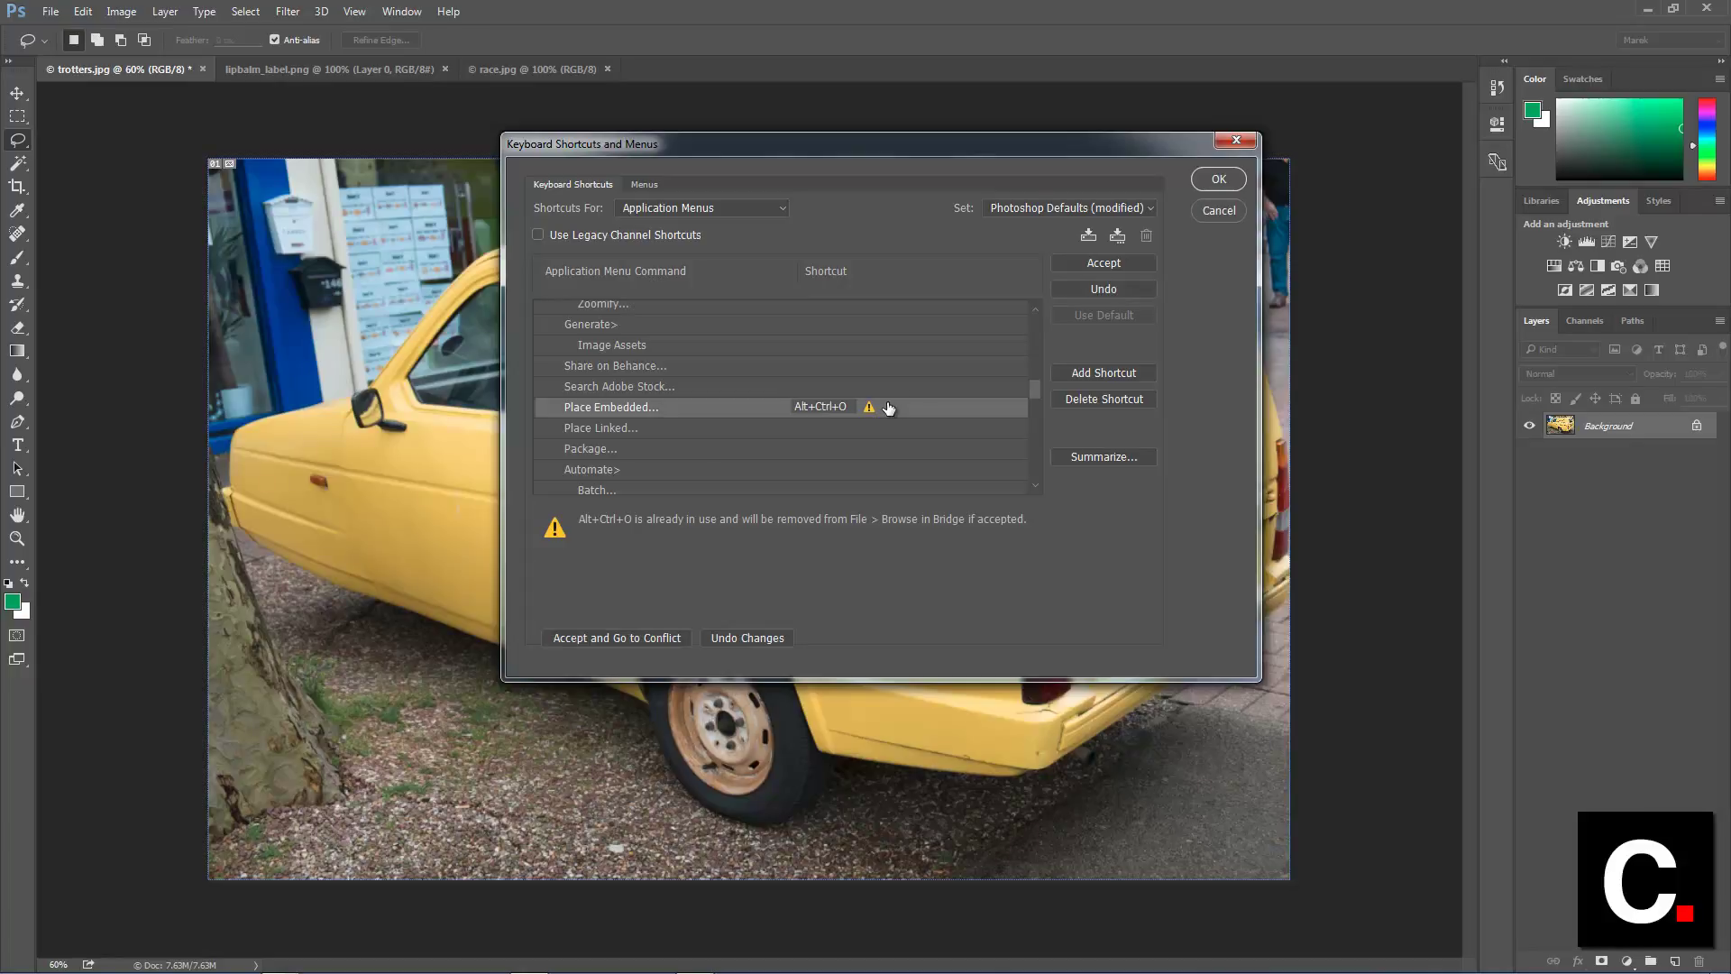
{"action": "left_click", "coordinate": [1094, 263]}
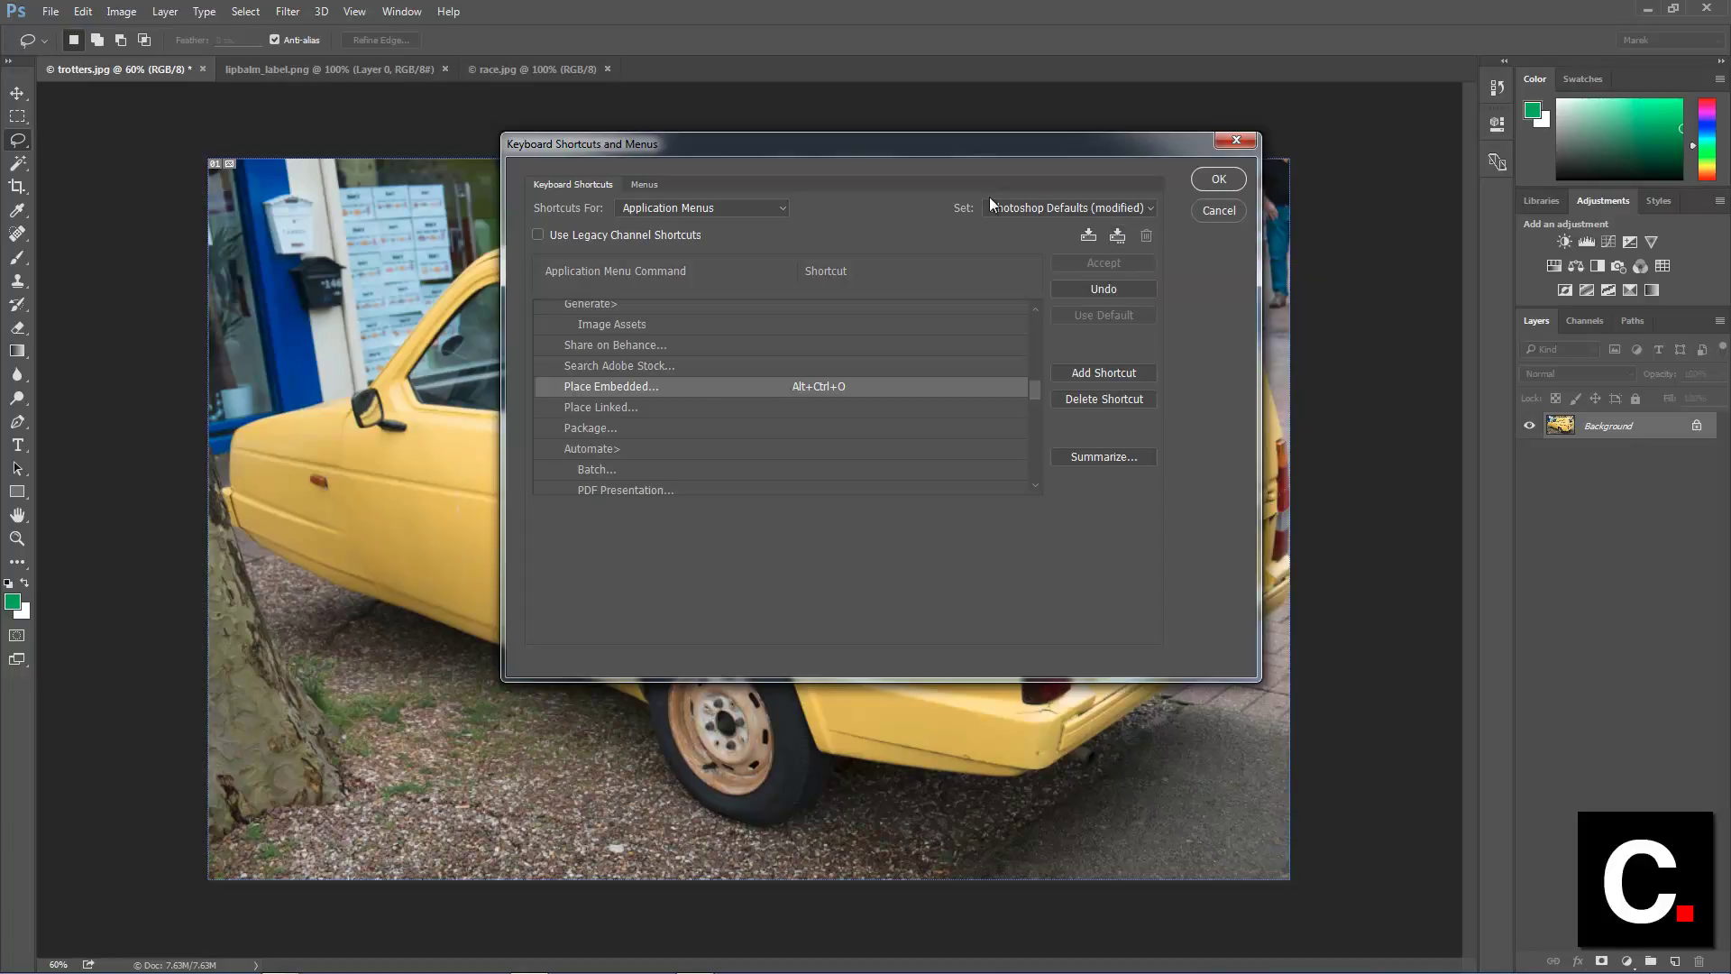
- Save the shortcut set, then test both new shortcuts, cancelling Export As and Place Embedded
{"action": "left_click", "coordinate": [1215, 178]}
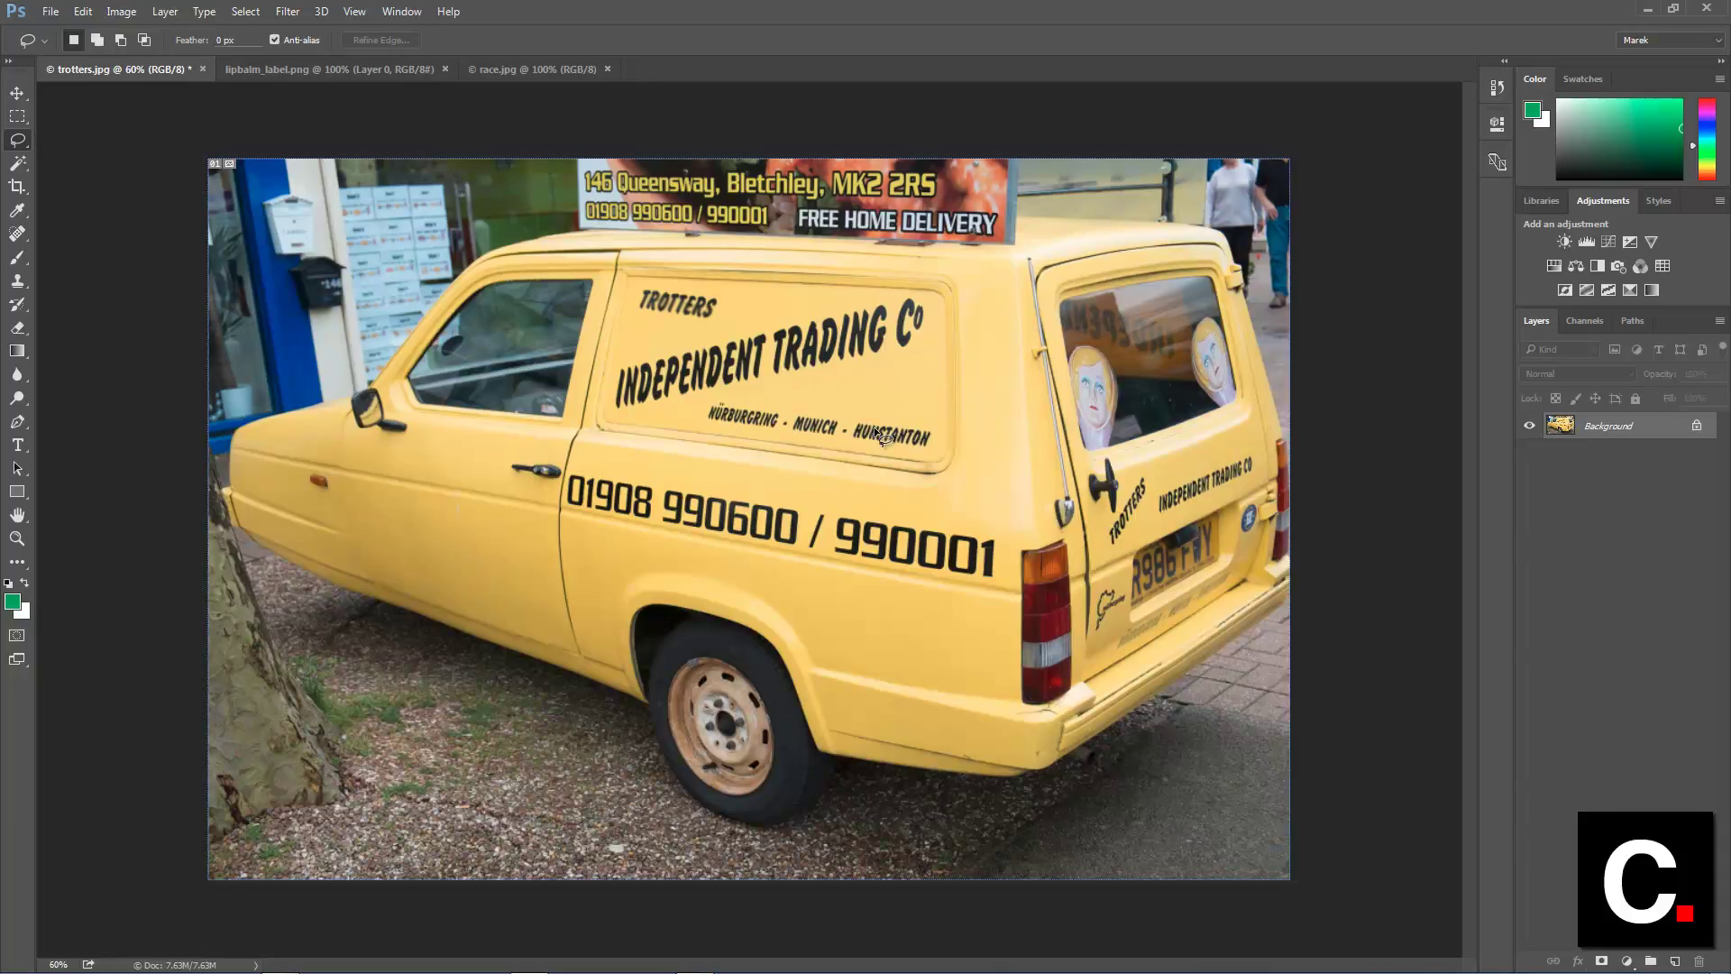
{"action": "key", "text": "alt+shift+ctrl+w"}
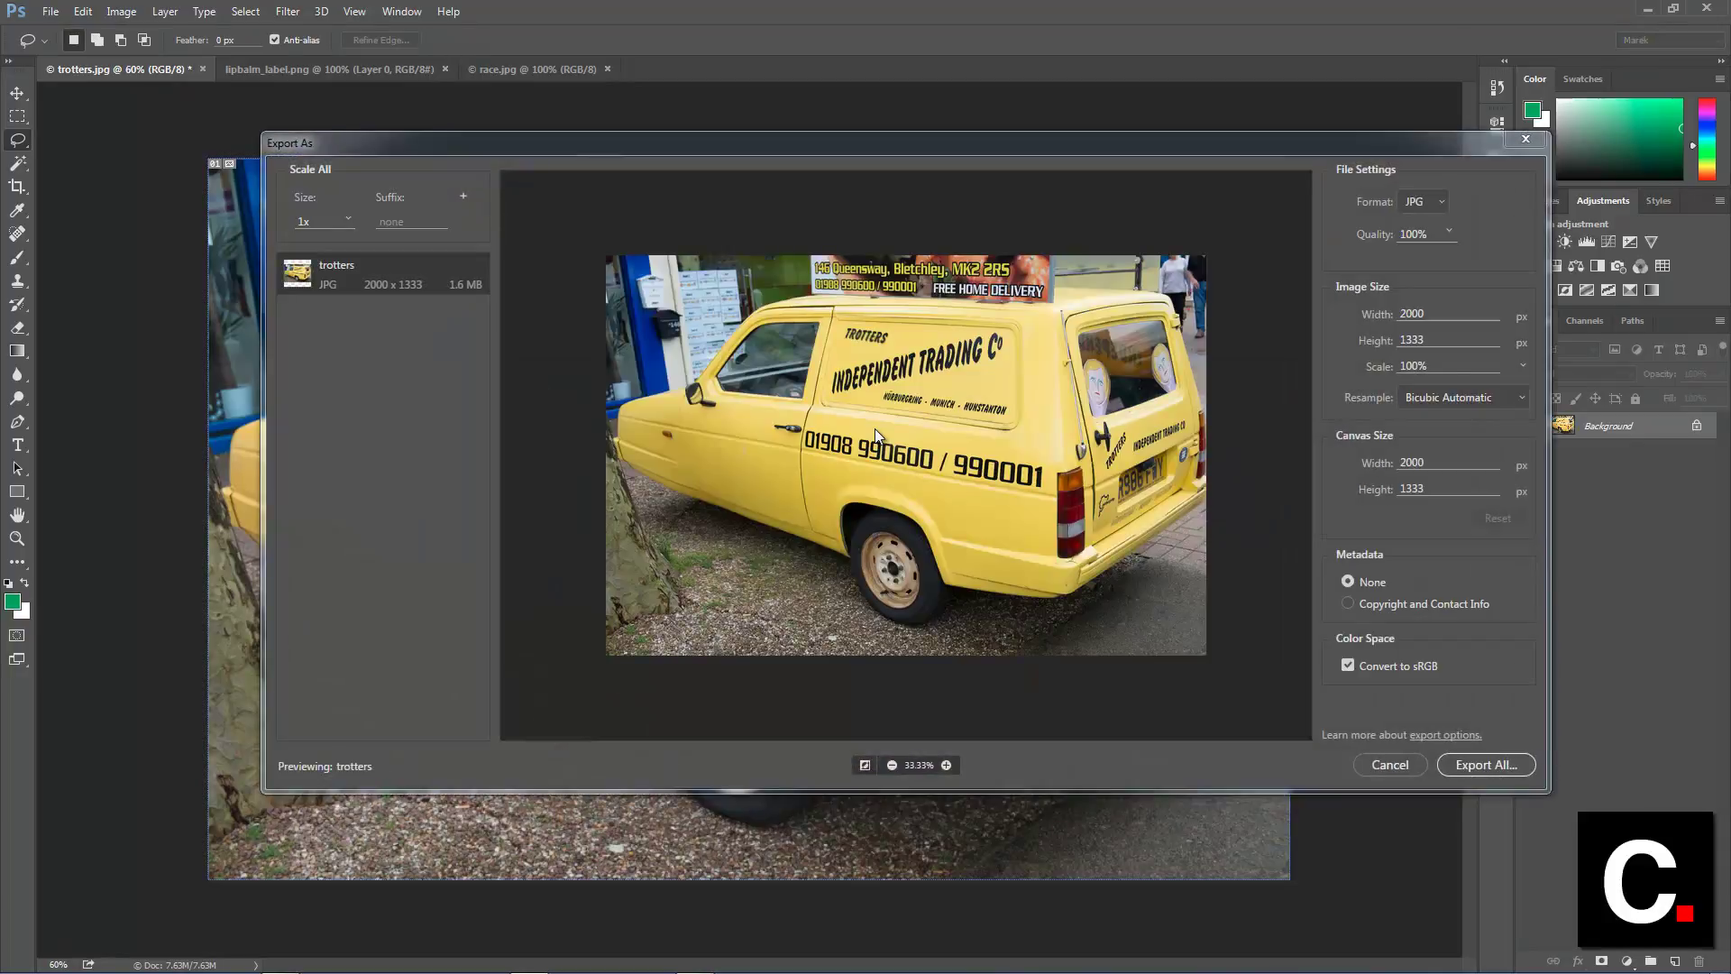
{"action": "left_click", "coordinate": [1388, 766]}
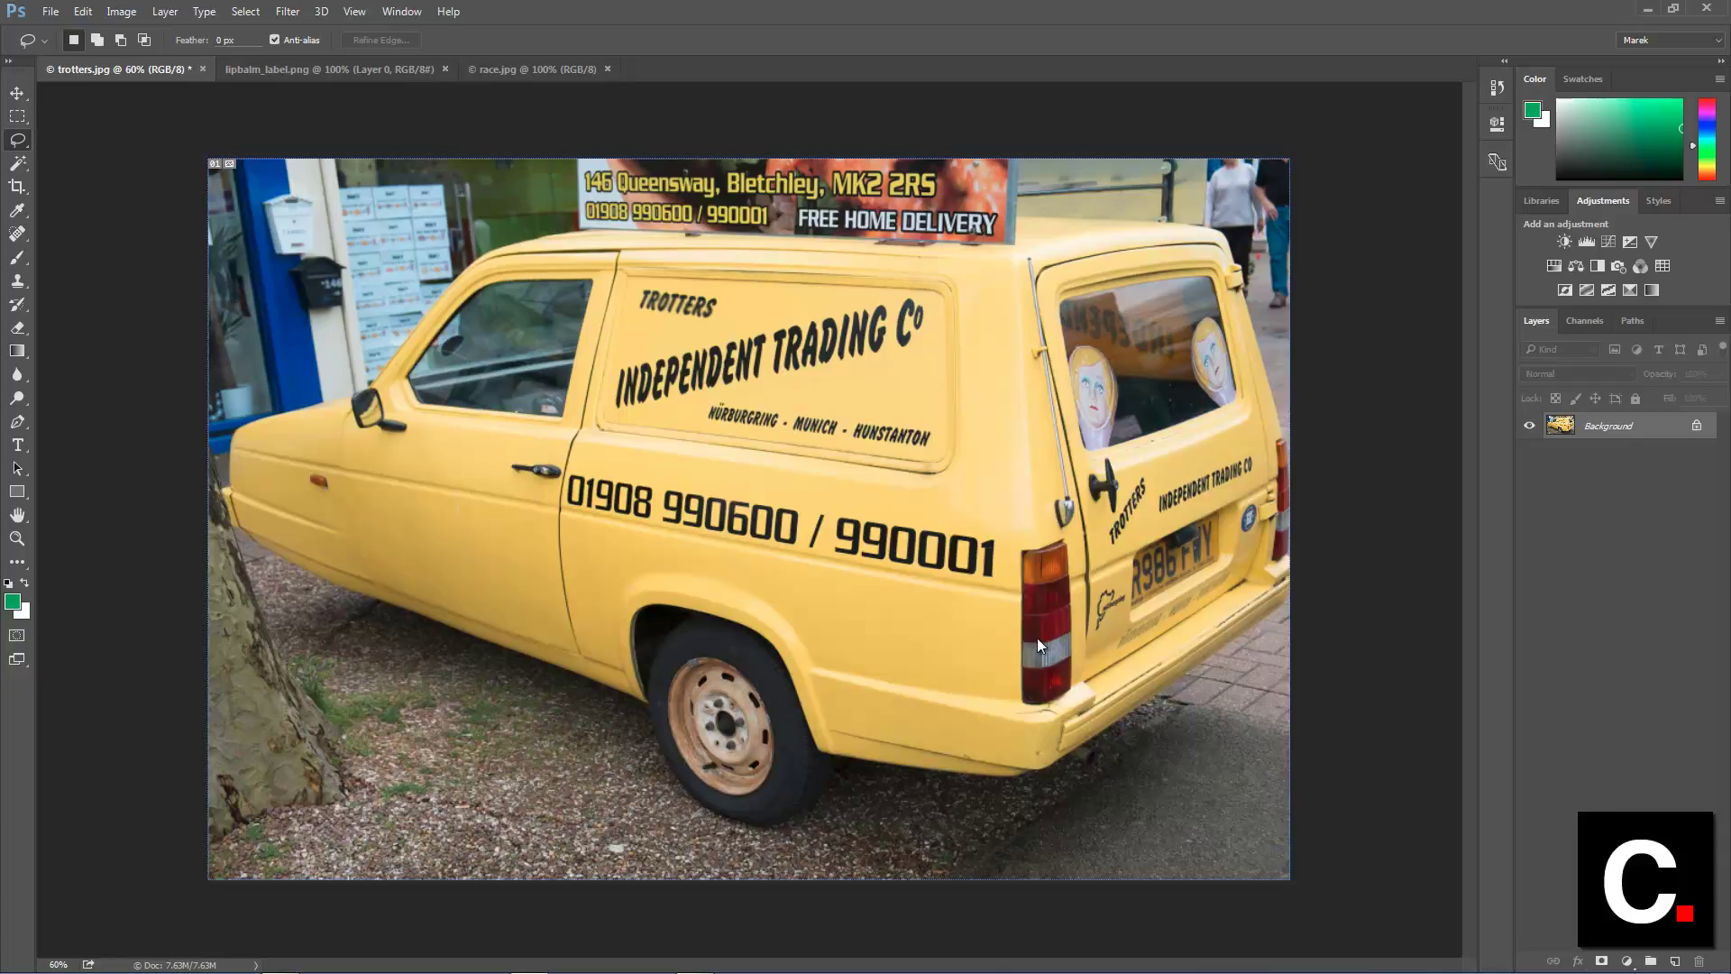
{"action": "key", "text": "ctrl+shift+p"}
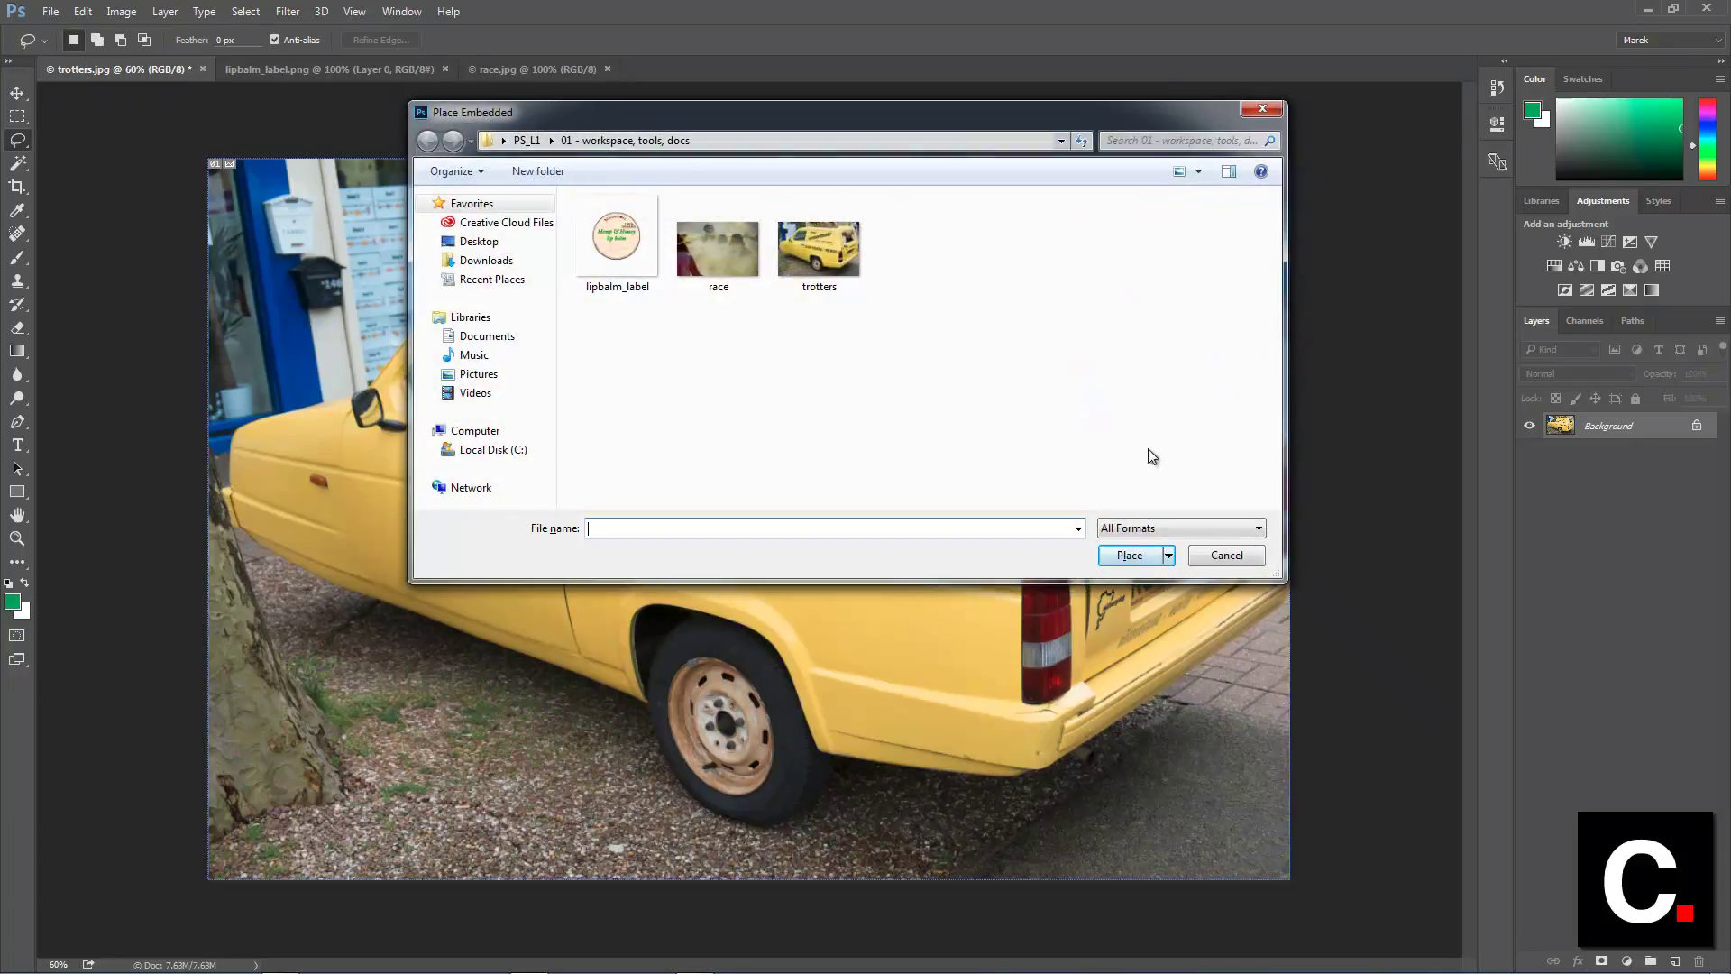
{"action": "left_click", "coordinate": [1229, 556]}
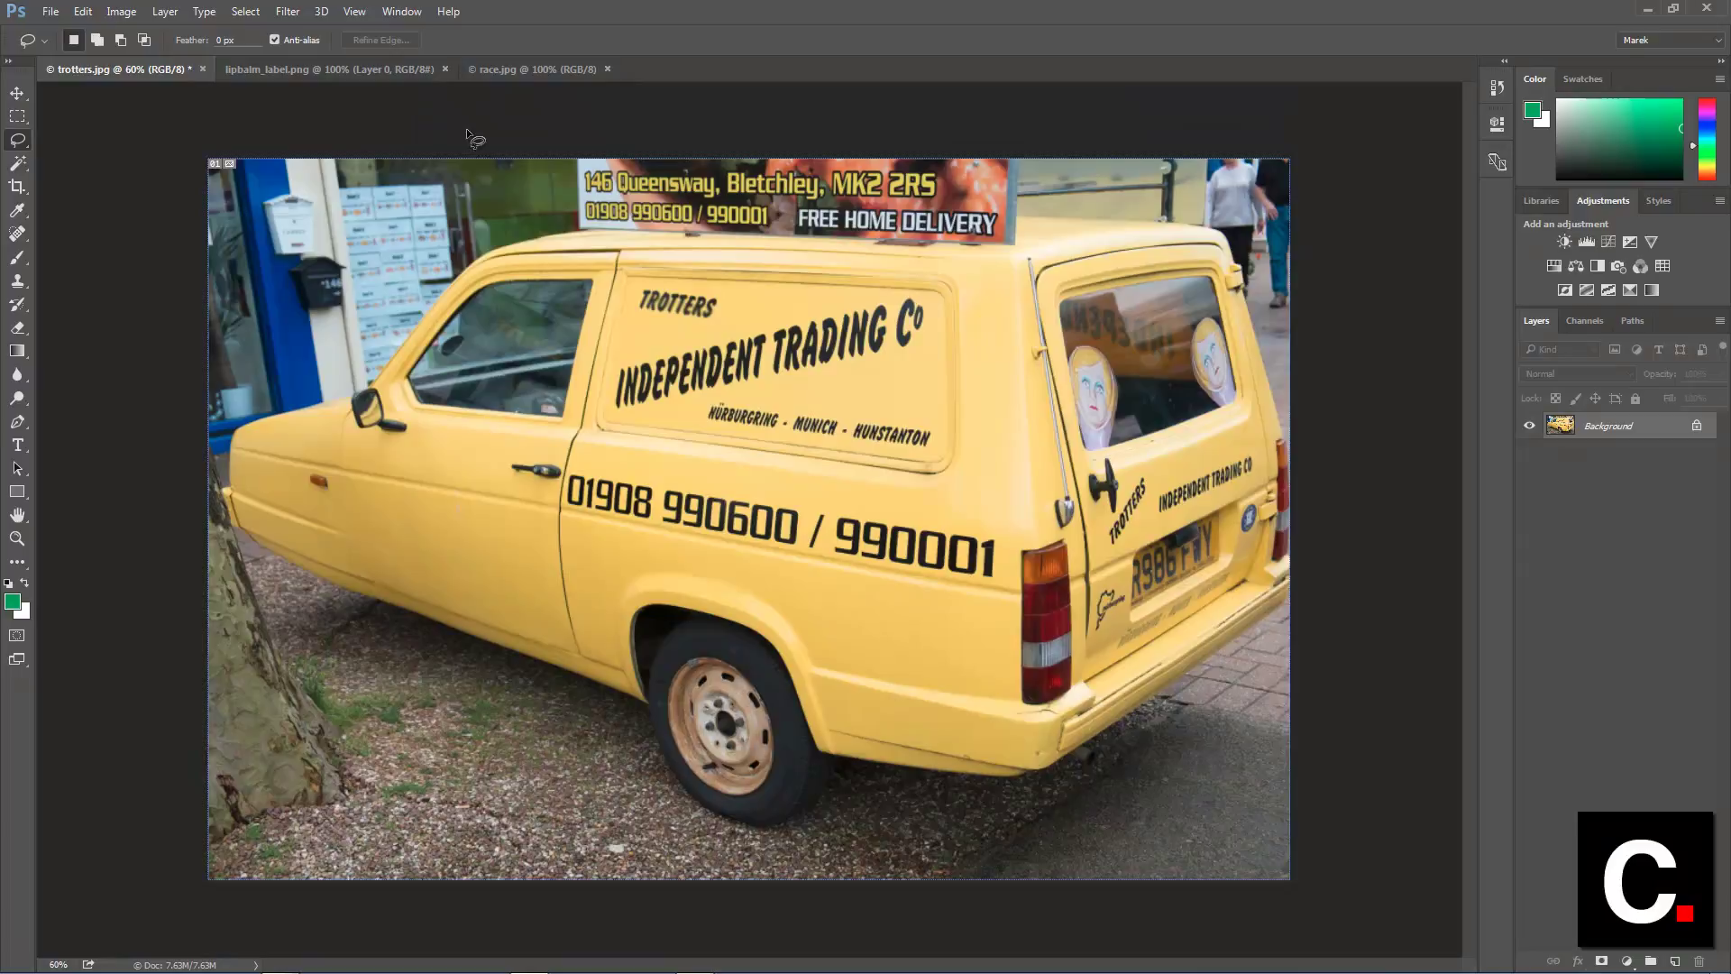
- Create a new workspace via Window > Workspace under the user's name, replacing the existing one
{"action": "left_click", "coordinate": [410, 12]}
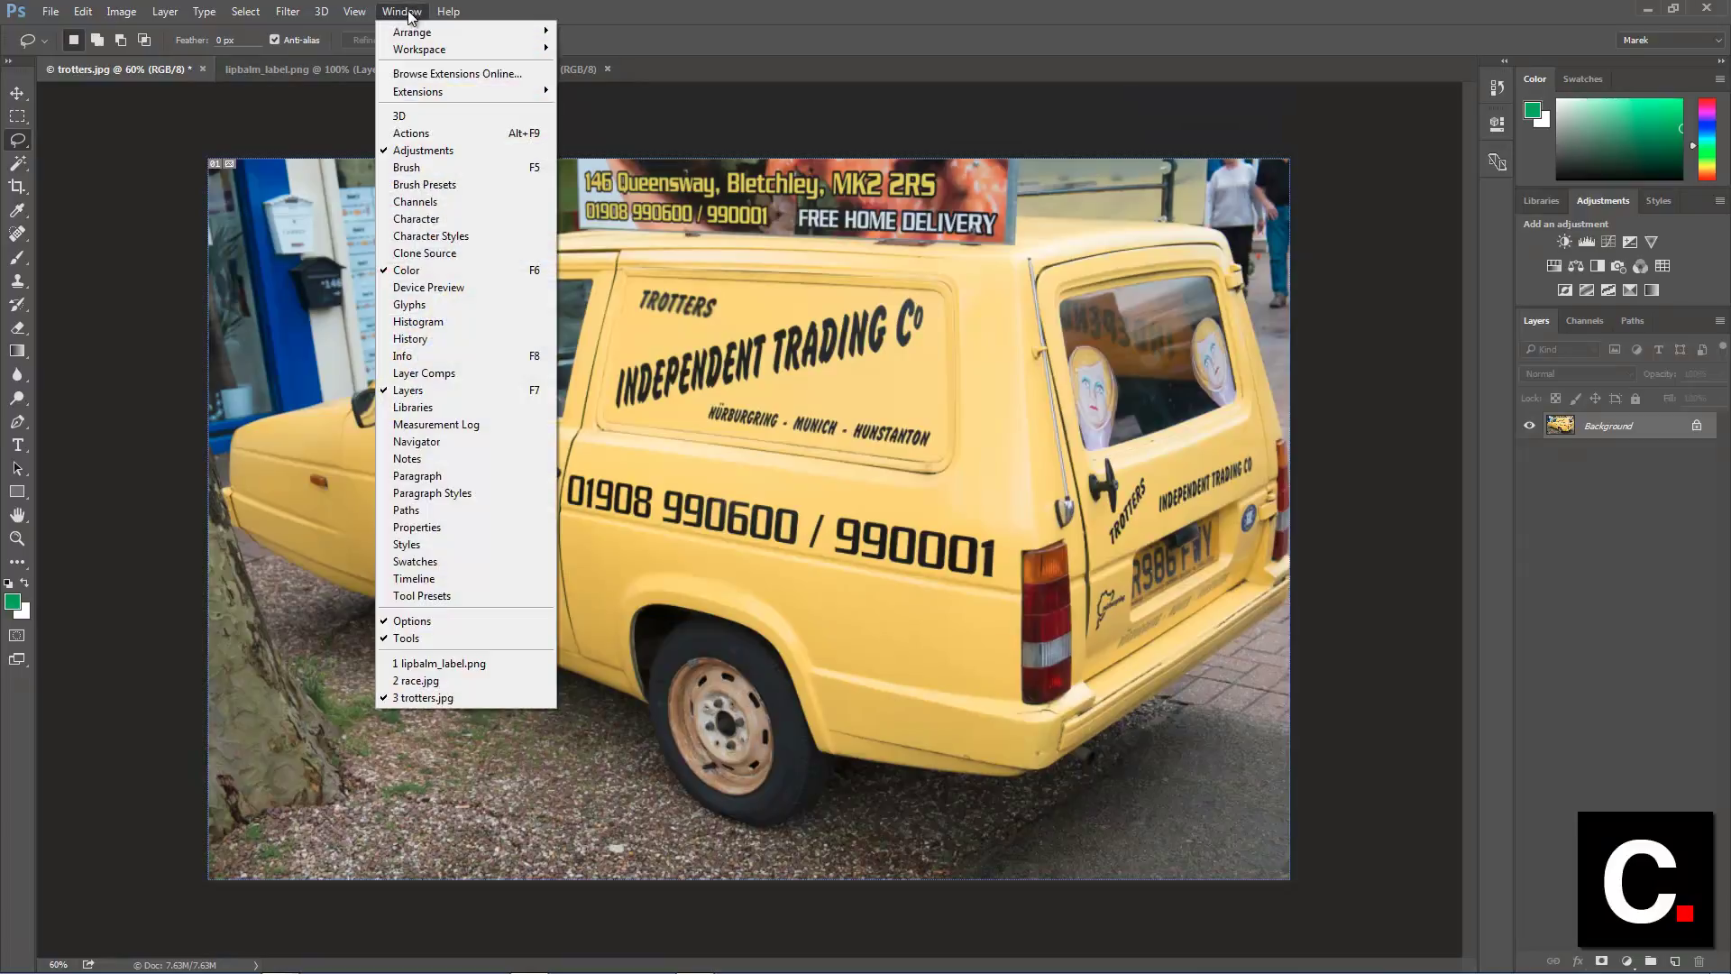
{"action": "mouse_move", "coordinate": [441, 49]}
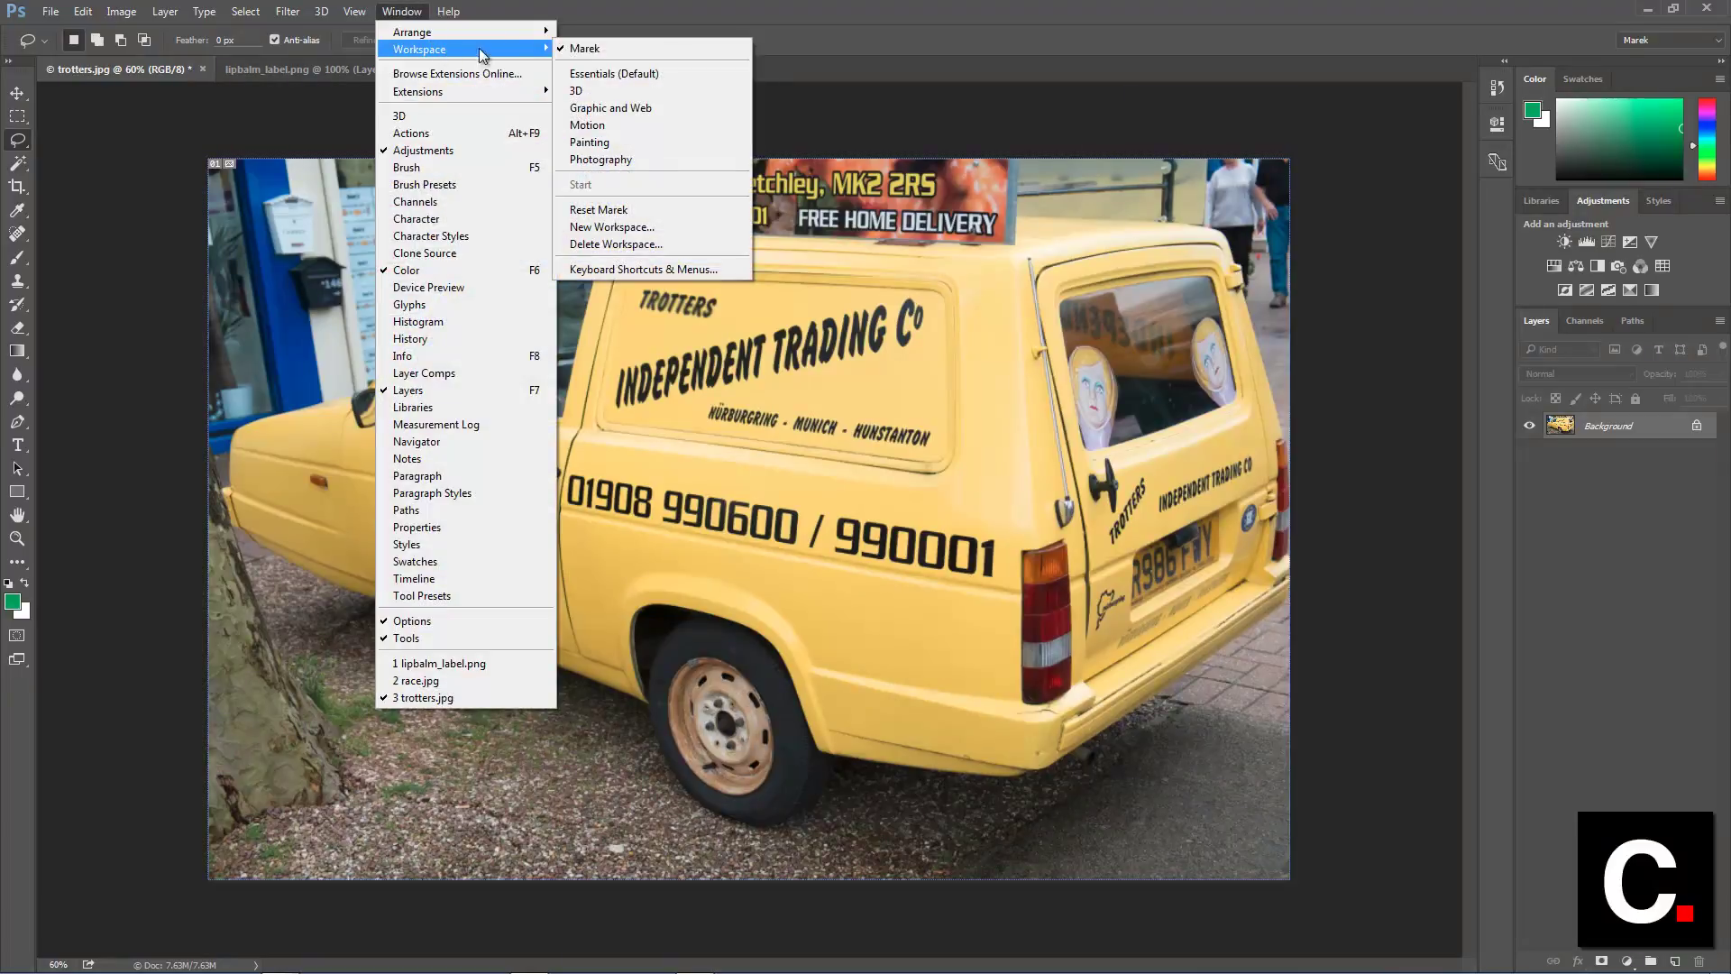
{"action": "left_click", "coordinate": [618, 229]}
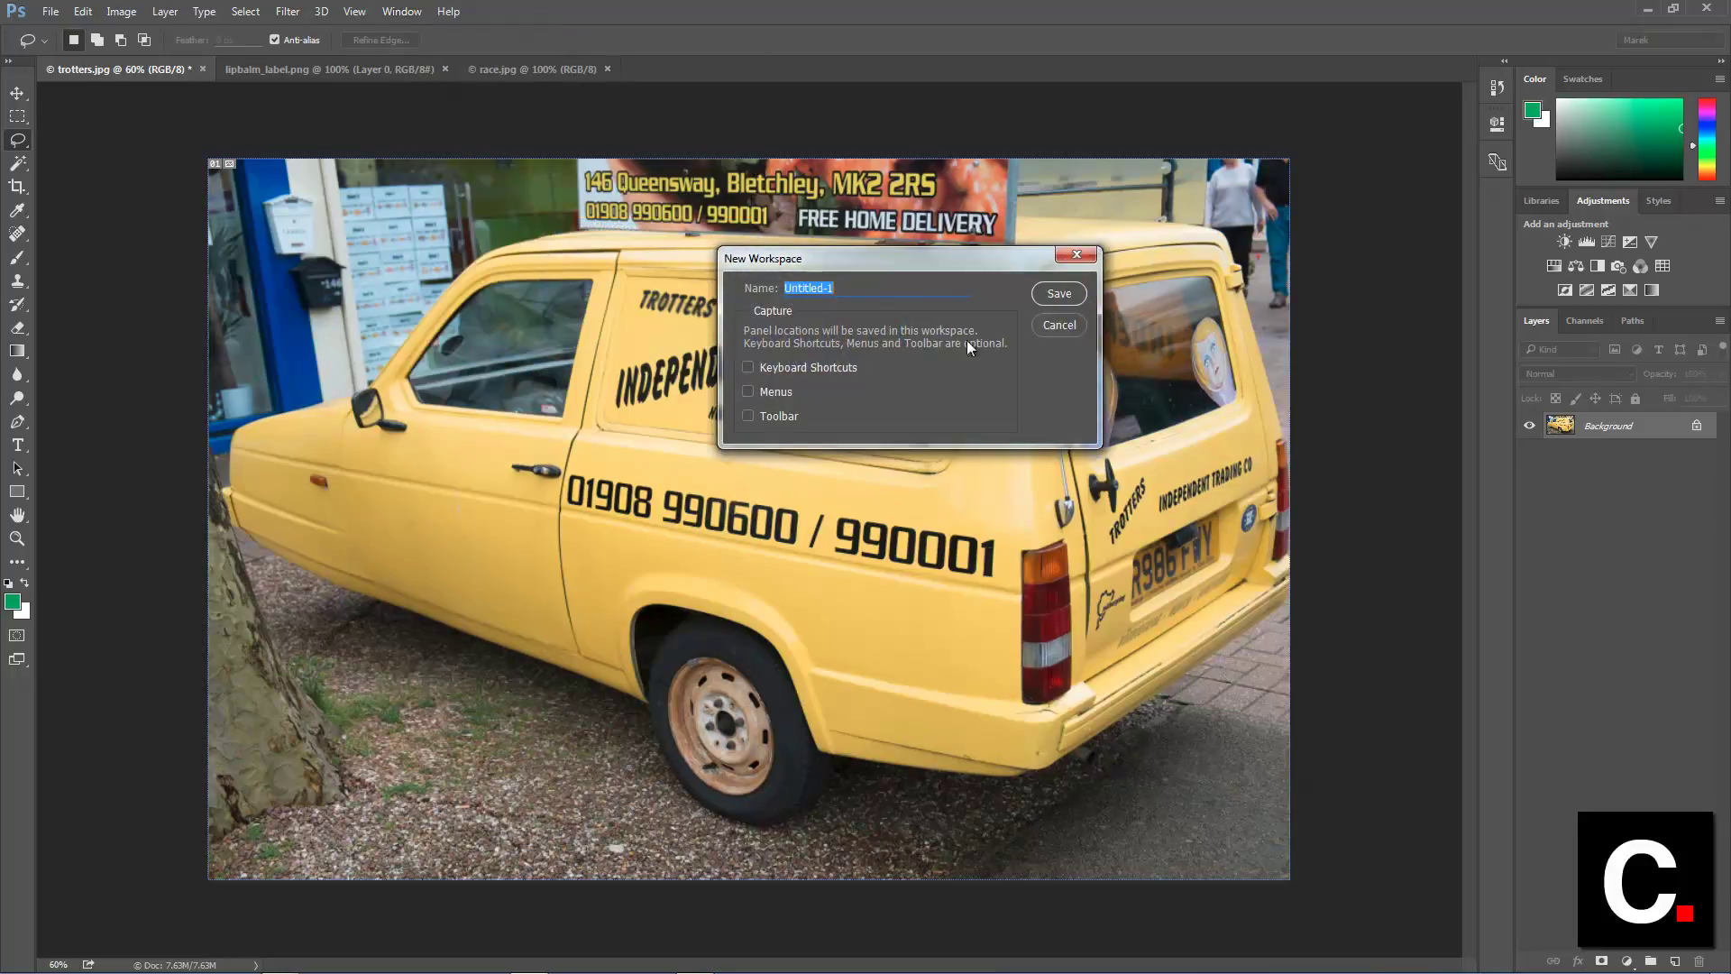
{"action": "type", "text": "Marek"}
{"action": "left_click", "coordinate": [1050, 294]}
{"action": "left_click", "coordinate": [822, 372]}
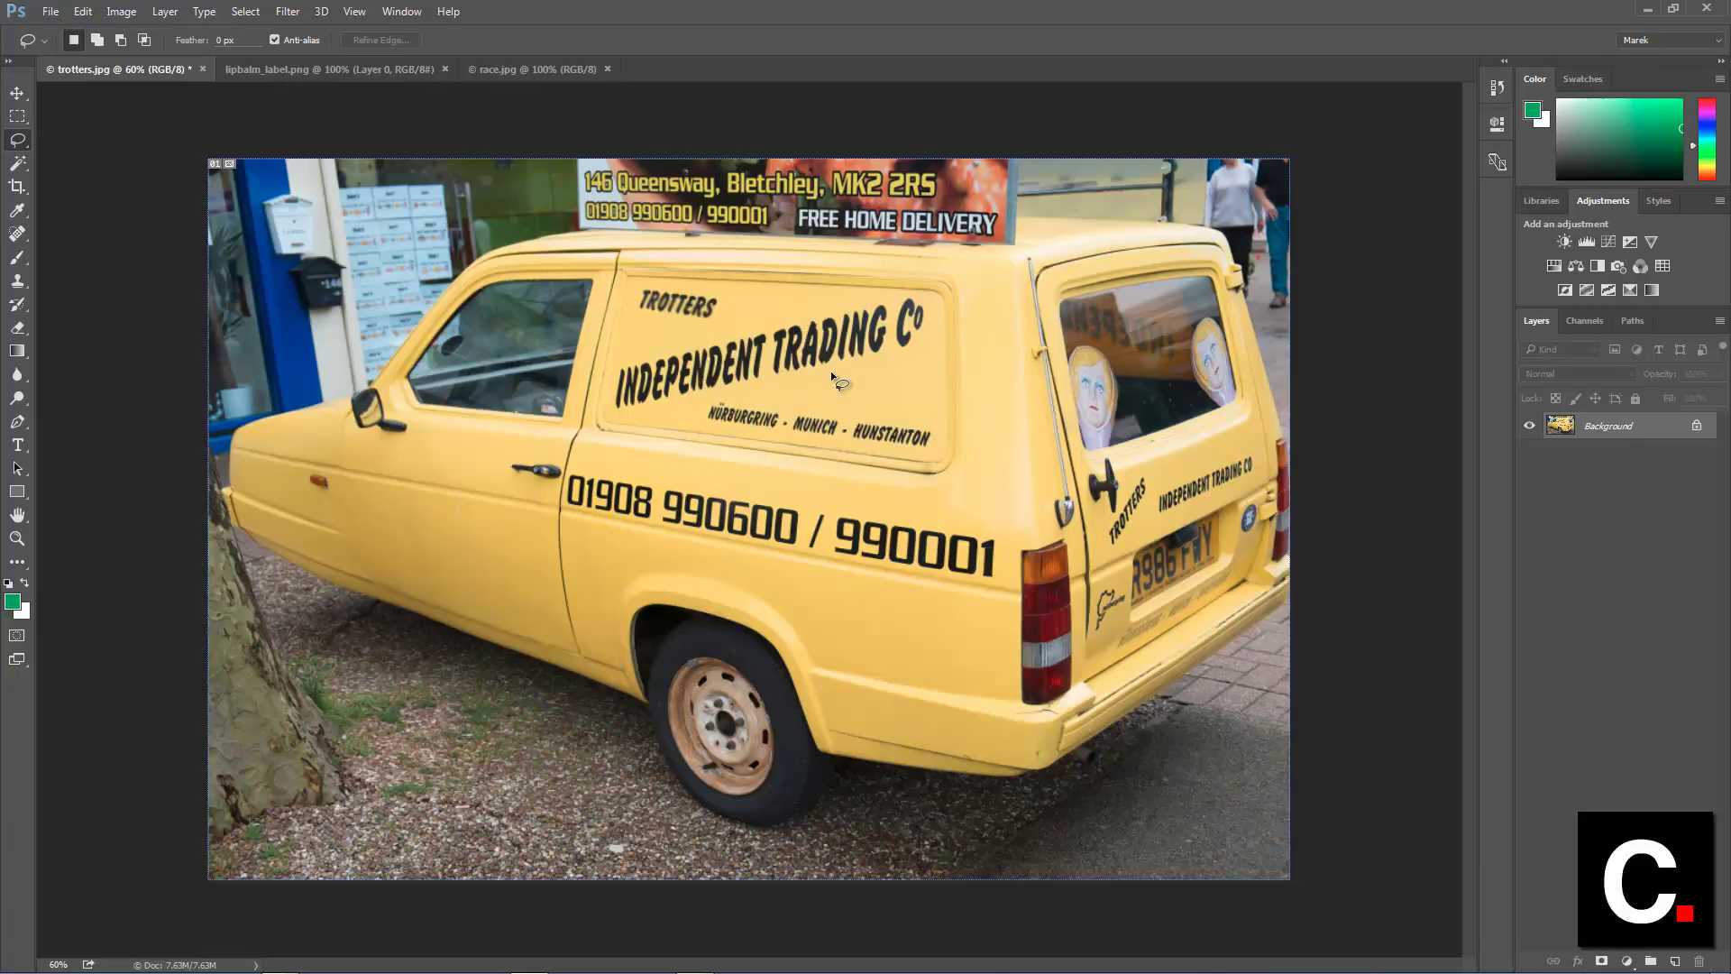